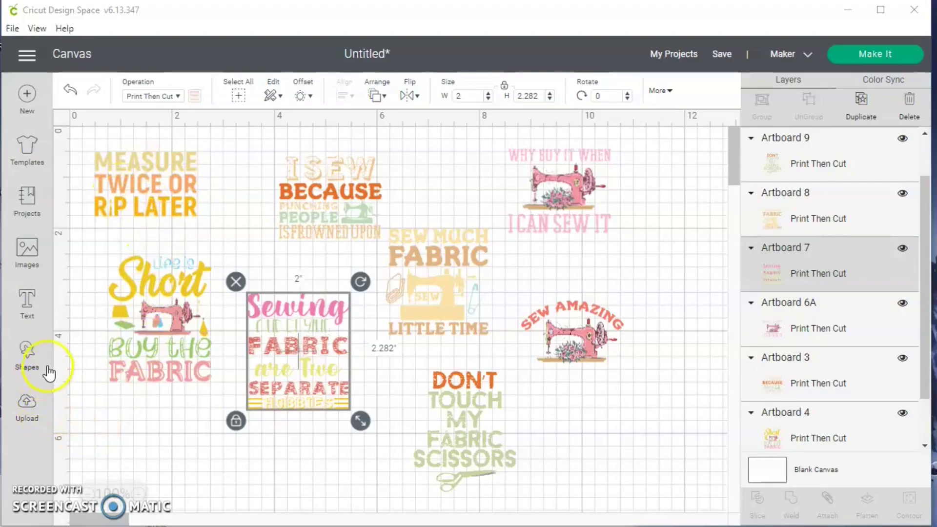
Add a square shape to the canvas and unlock its width-to-height proportions.
left_click(31, 356)
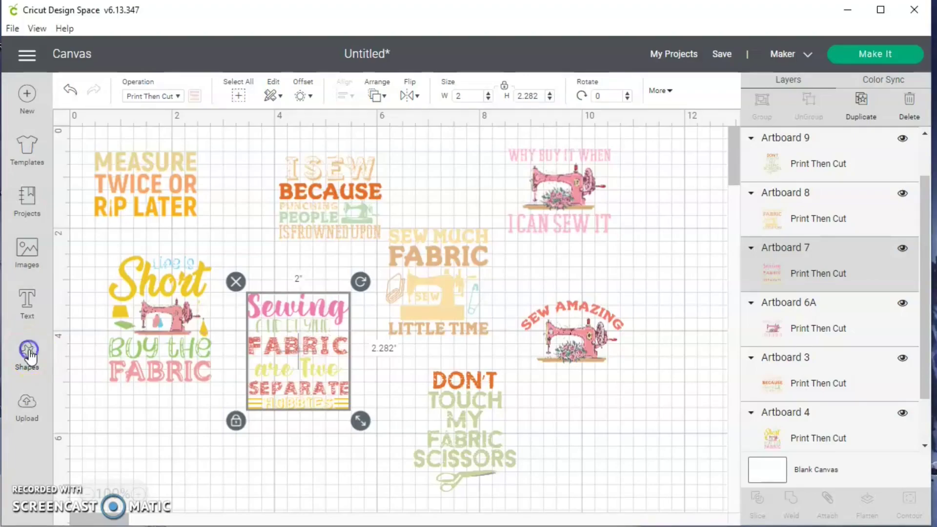
left_click(86, 219)
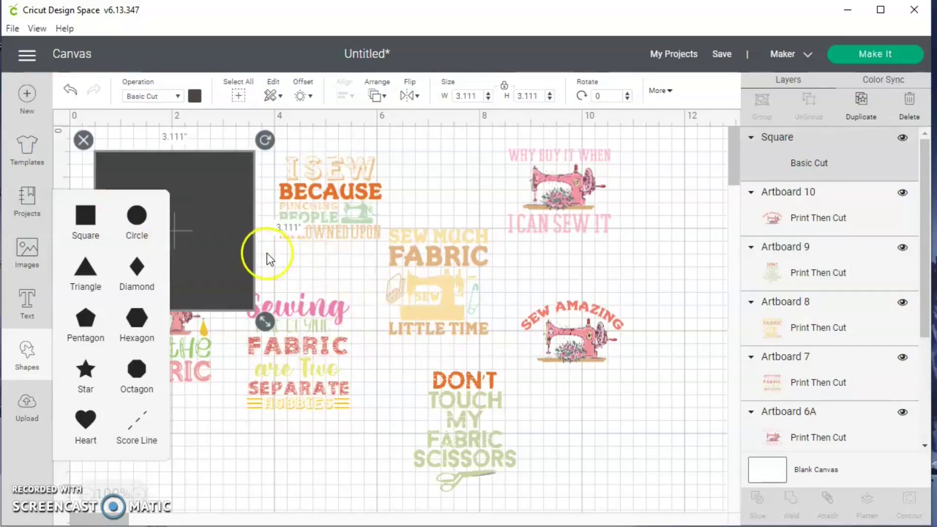
left_click(214, 228)
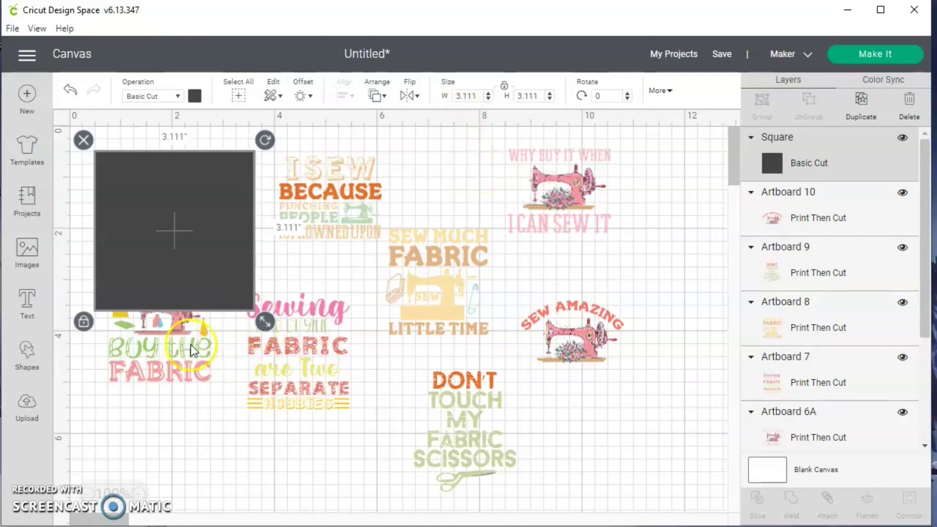
left_click(84, 321)
Resize the square to 6.75 in wide by 9.25 in high and move it away from most of the designs.
left_click(472, 97)
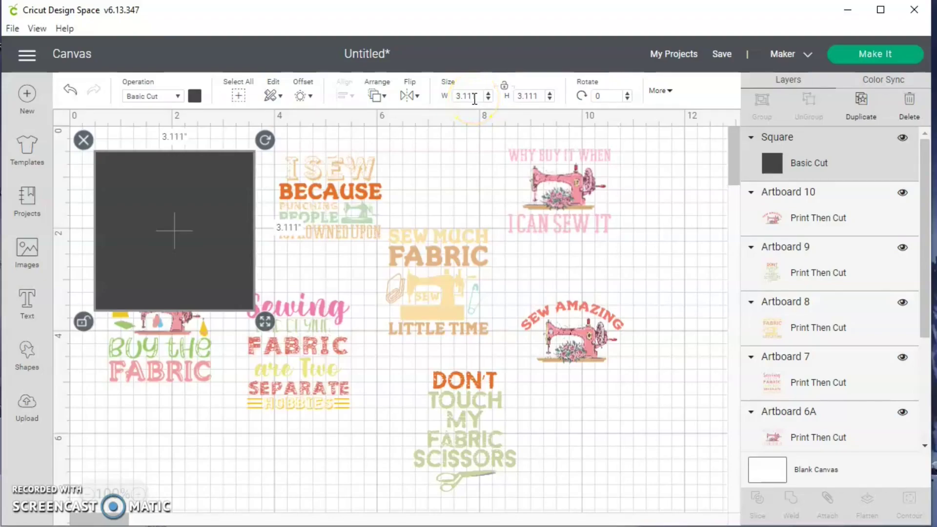
double_click(471, 97)
type("6.75")
key("Return")
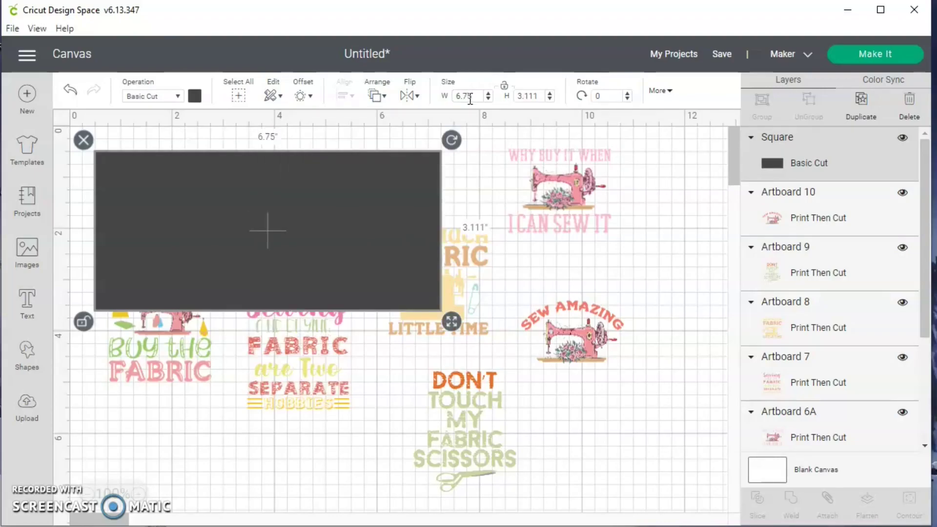
left_click(535, 91)
type("9.25")
key("Return")
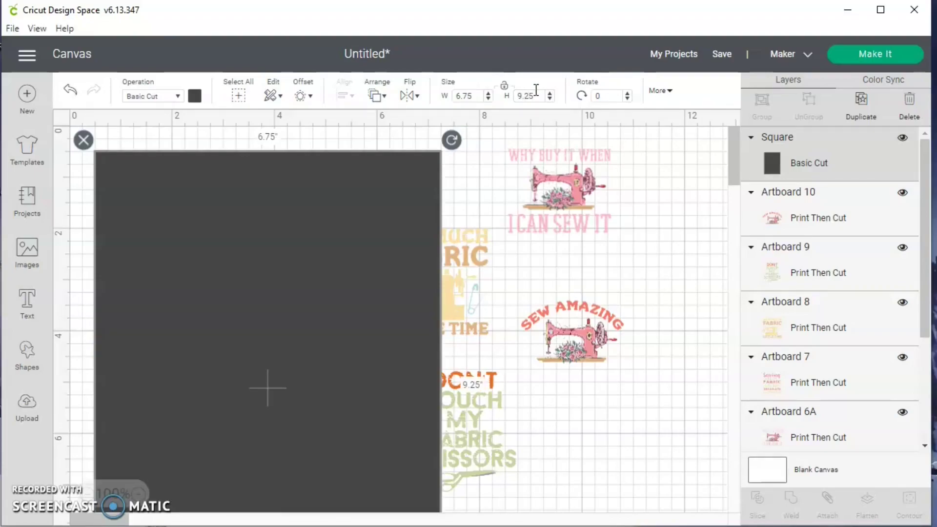
left_click(322, 306)
left_click_drag(257, 290, 673, 512)
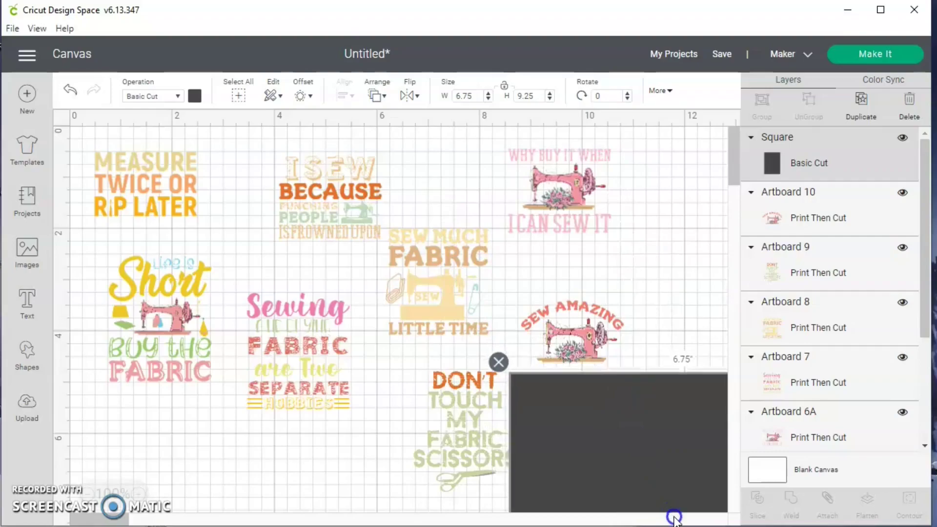
Apply a rounded-corner offset of 0.111 in around the "Measure twice or rip later" design.
left_click(131, 174)
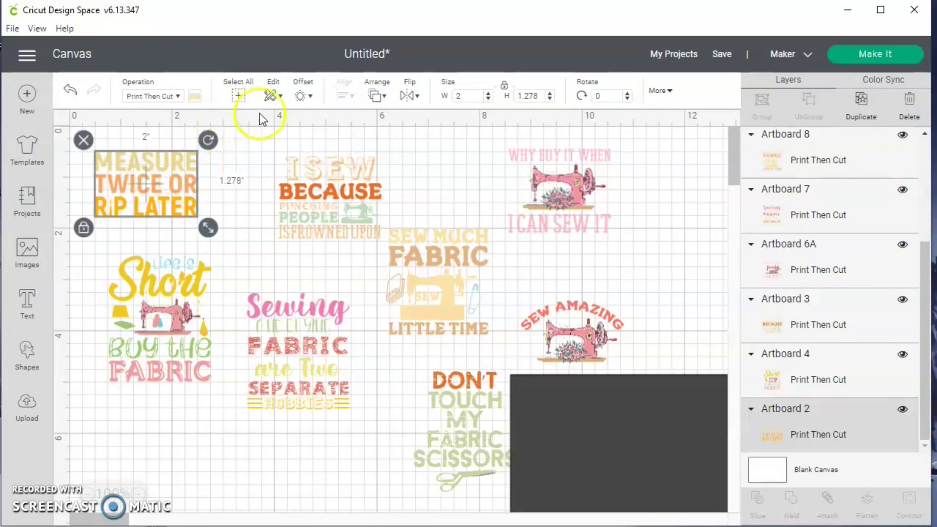
left_click(307, 100)
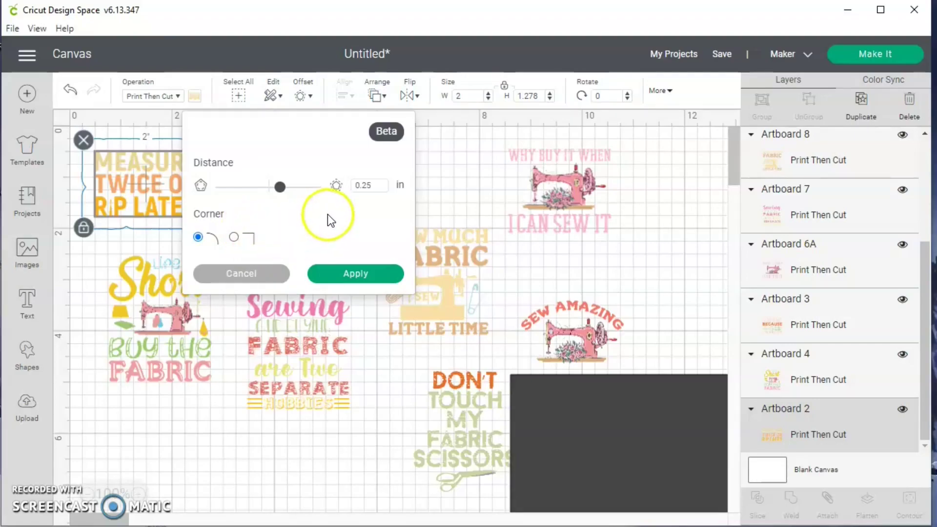
left_click(282, 188)
left_click_drag(283, 194, 272, 195)
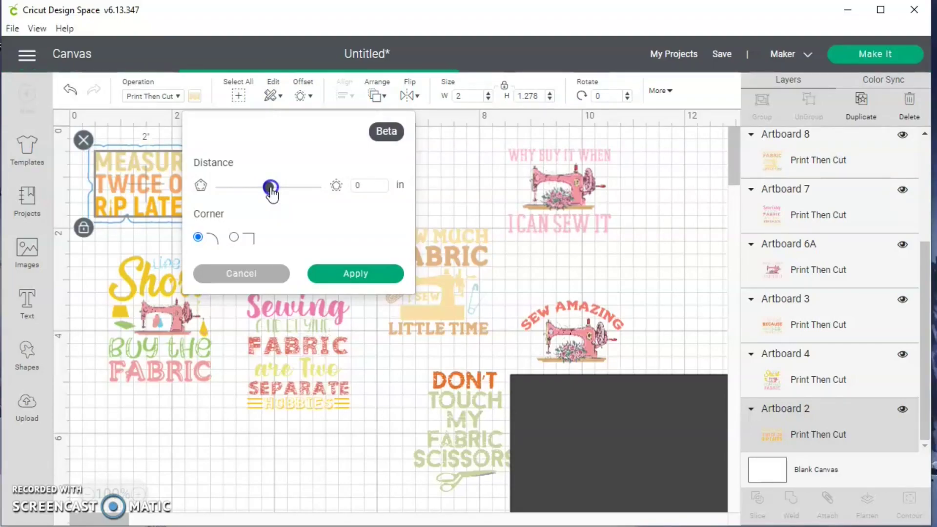
left_click_drag(272, 194, 274, 194)
left_click(309, 233)
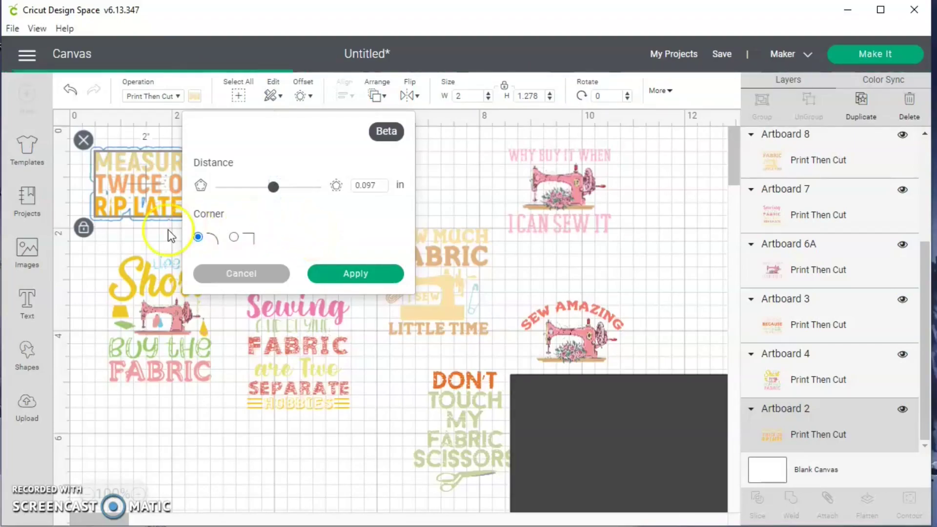
left_click(267, 238)
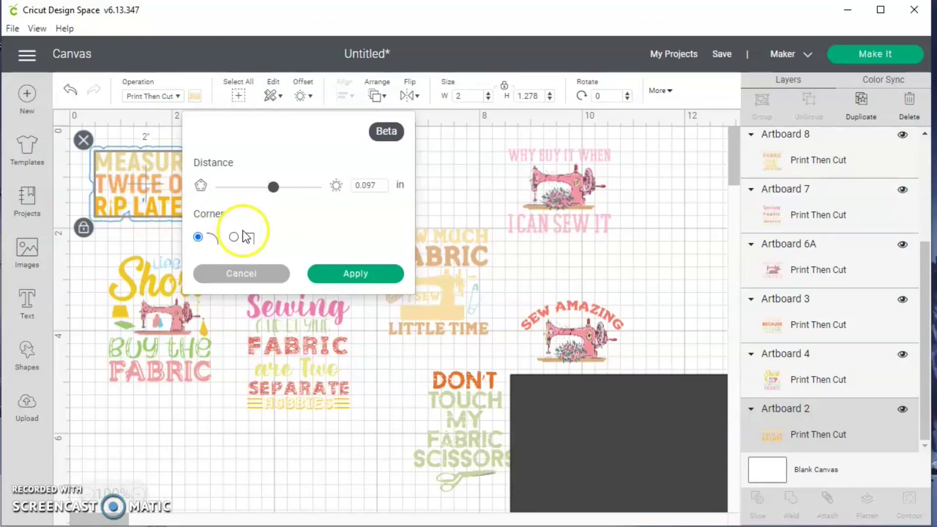
left_click(377, 186)
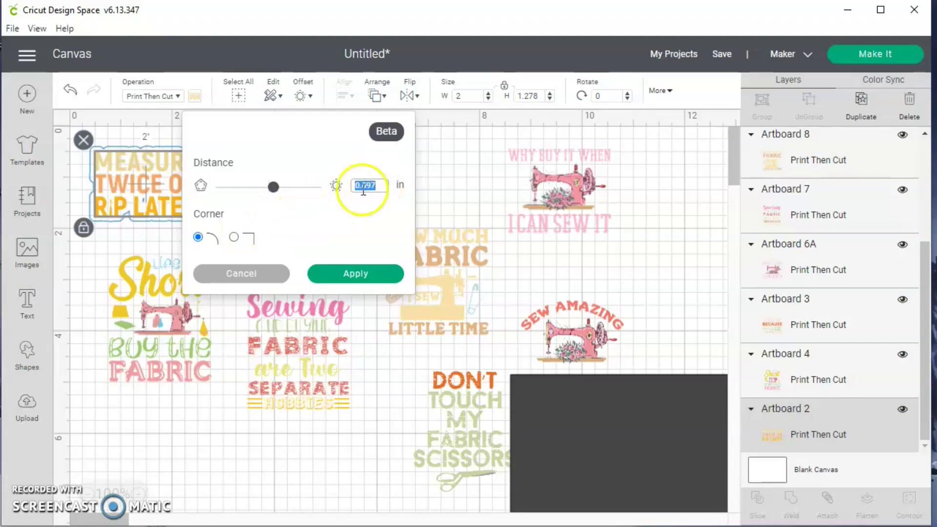
left_click(273, 186)
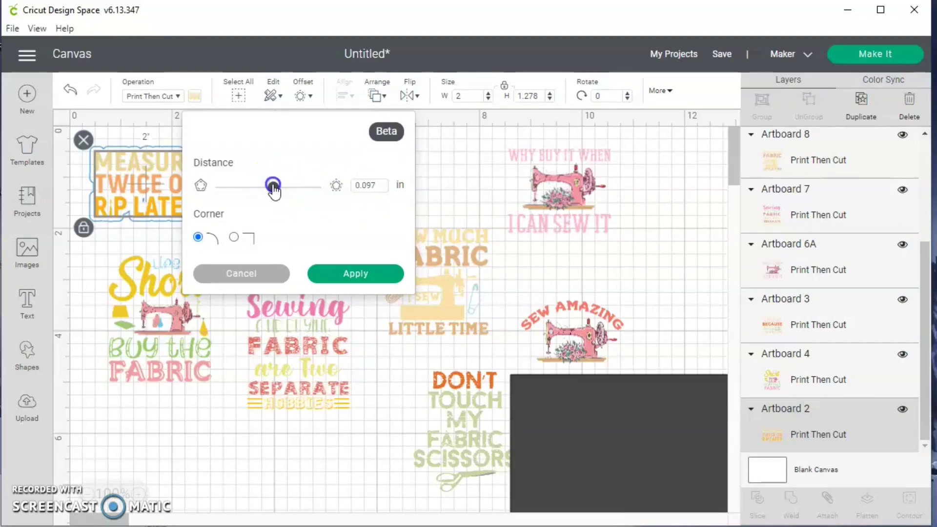
left_click_drag(273, 187, 274, 188)
left_click(299, 234)
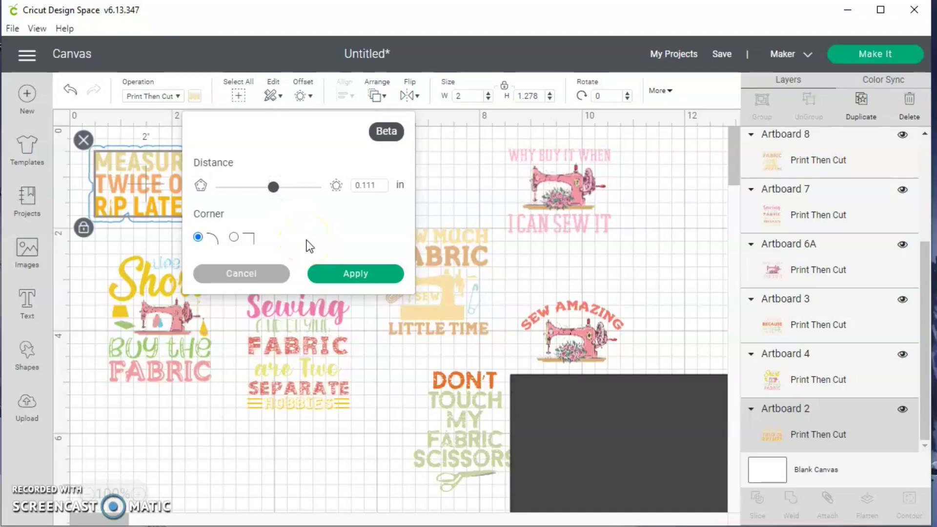
left_click(382, 274)
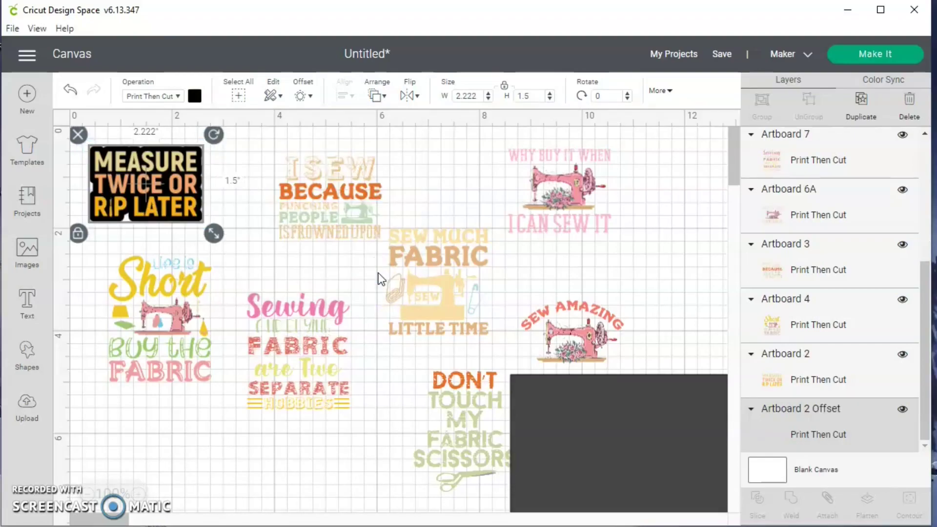
Pull the "Measure twice or rip later" lettering off its black offset, and undo the move.
left_click(131, 180)
left_click_drag(131, 180, 253, 264)
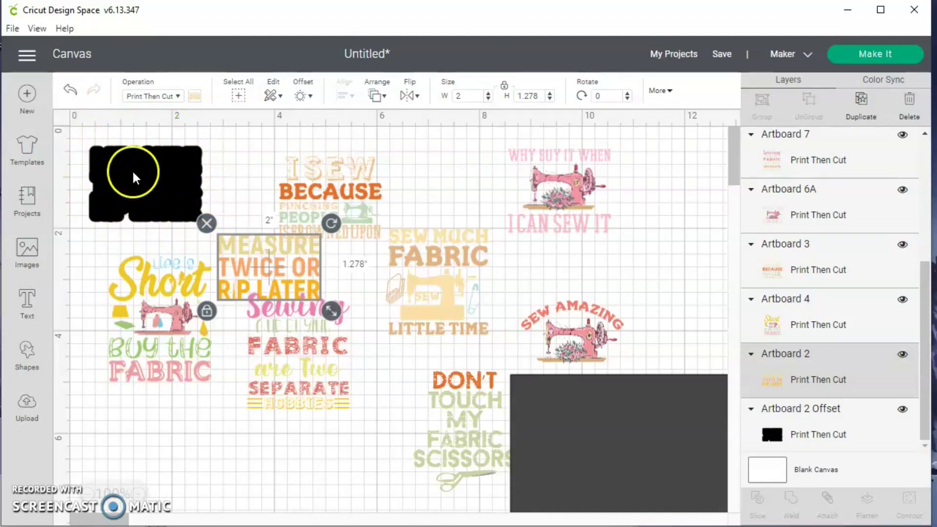
left_click(71, 96)
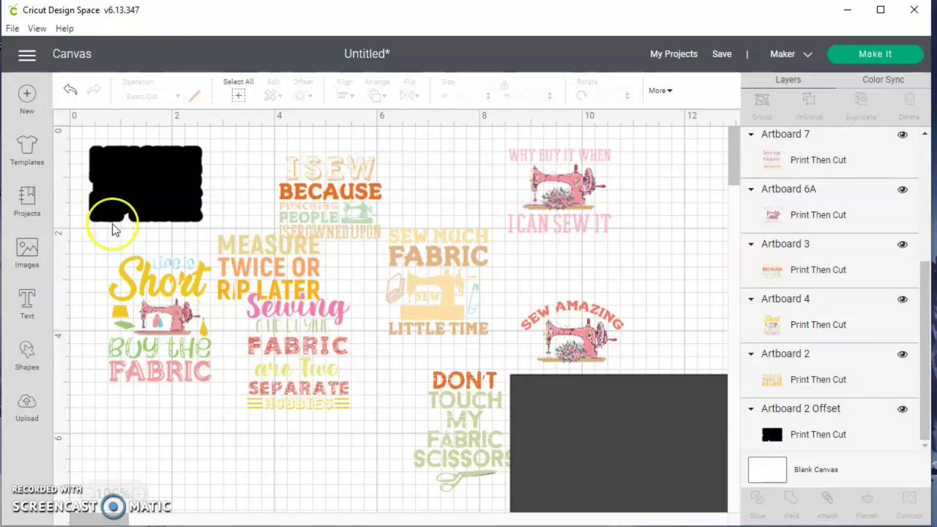
key("ctrl+z")
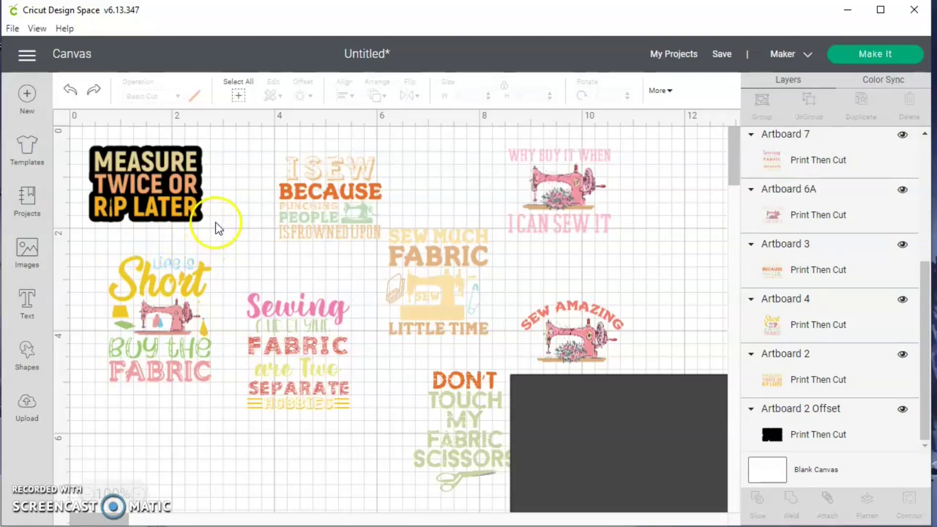
Flatten the "Measure twice or rip later" lettering with its black offset, and undo the flattening.
left_click(87, 166)
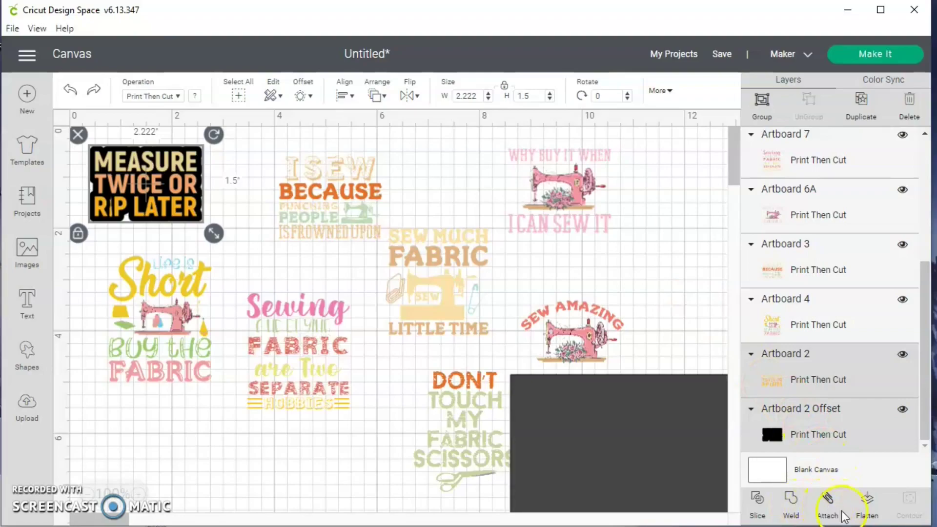
left_click(866, 507)
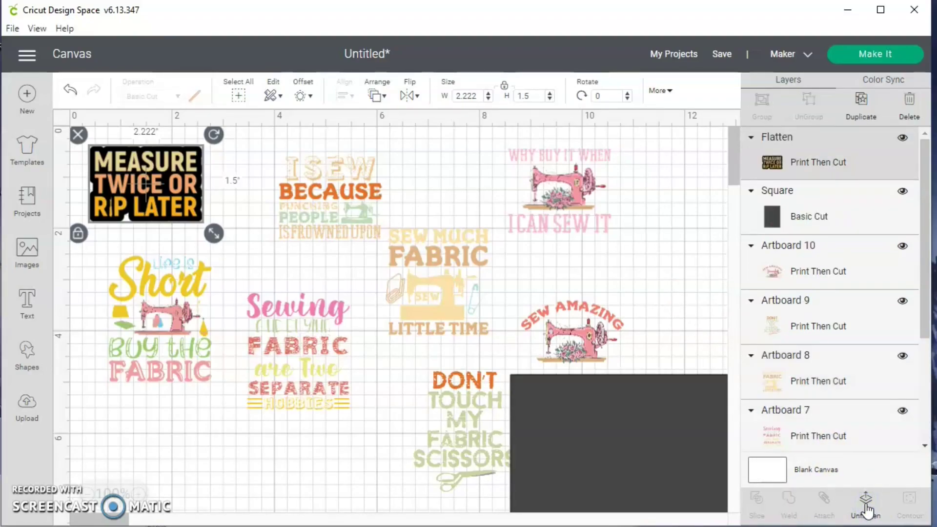
left_click(395, 339)
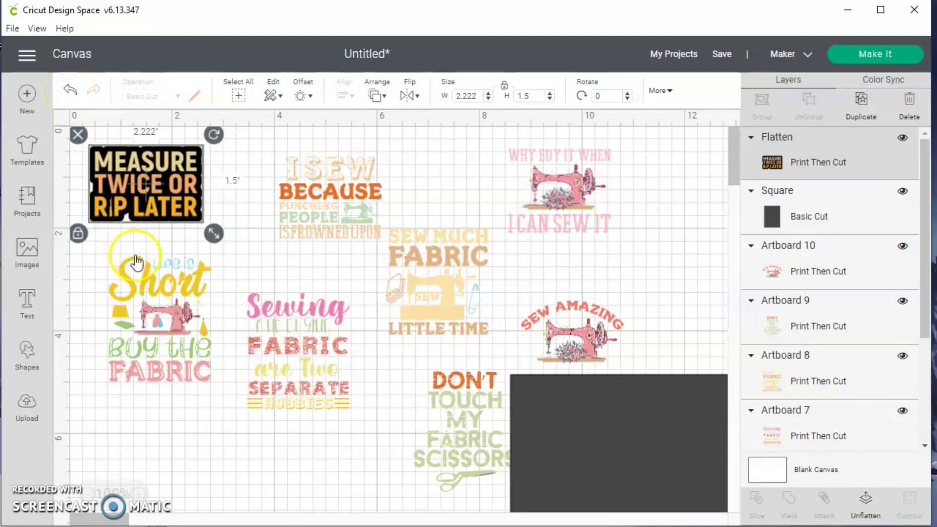
key("ctrl+z")
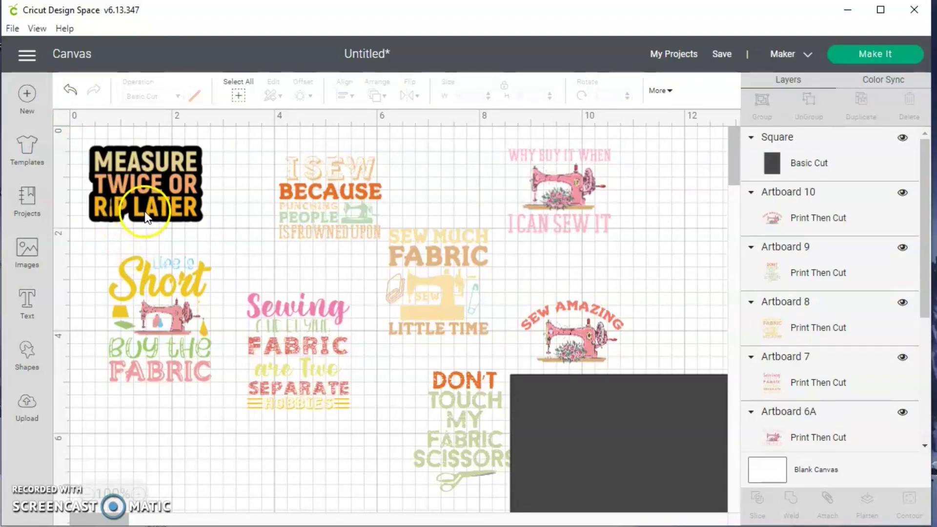
Recolour the offset behind "Measure twice or rip later" from black to white.
left_click(188, 223)
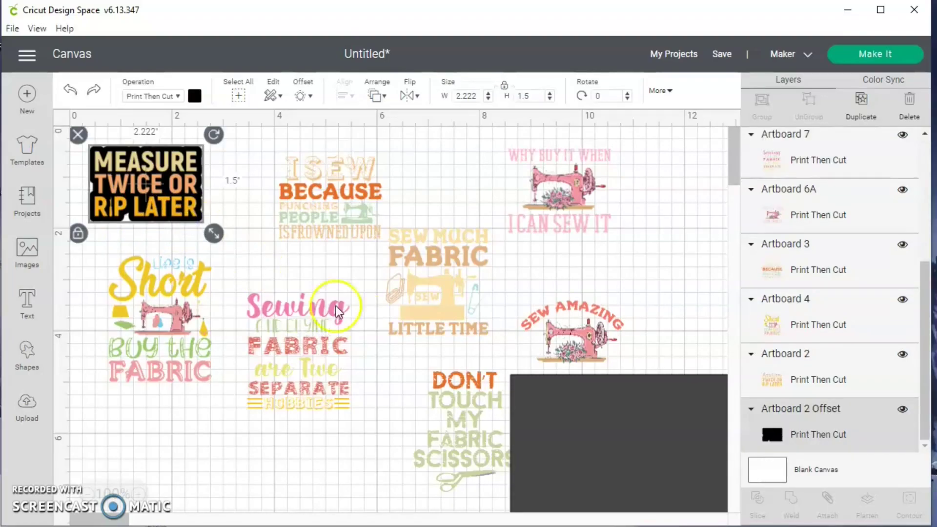
left_click(194, 96)
left_click(209, 260)
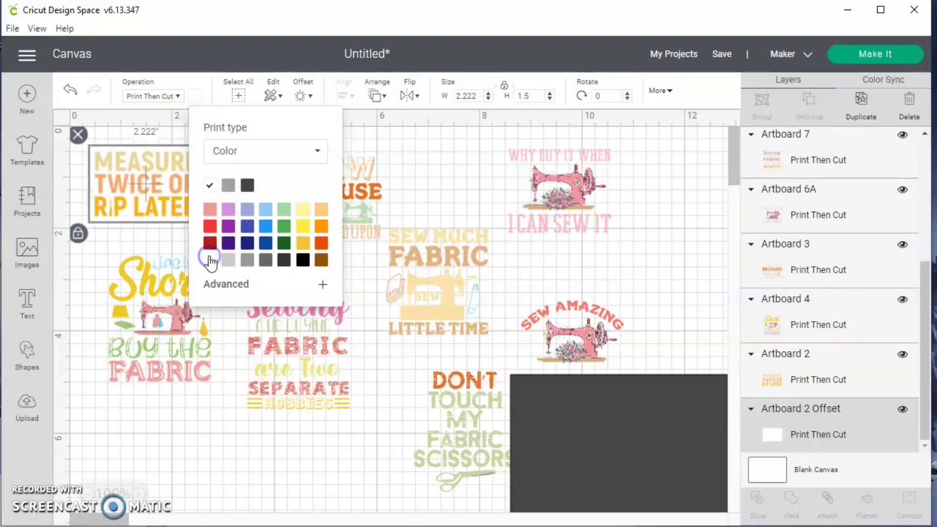
left_click(383, 402)
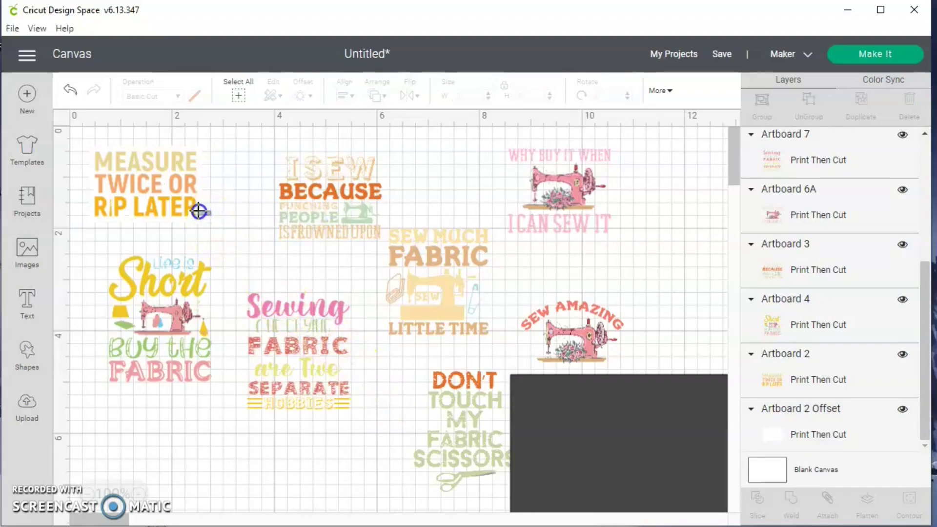
Flatten the "Measure twice or rip later" lettering together with its white offset into one print-then-cut image.
left_click_drag(211, 218, 107, 153)
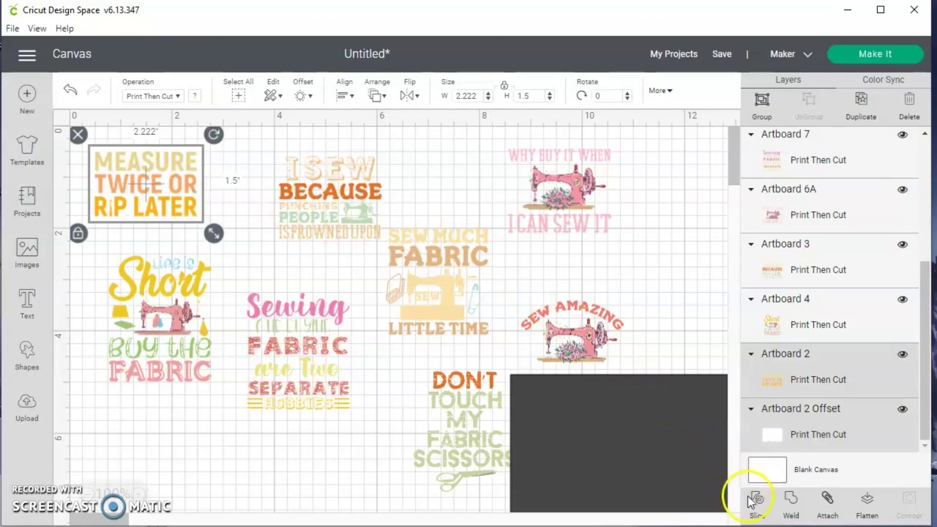
left_click(857, 517)
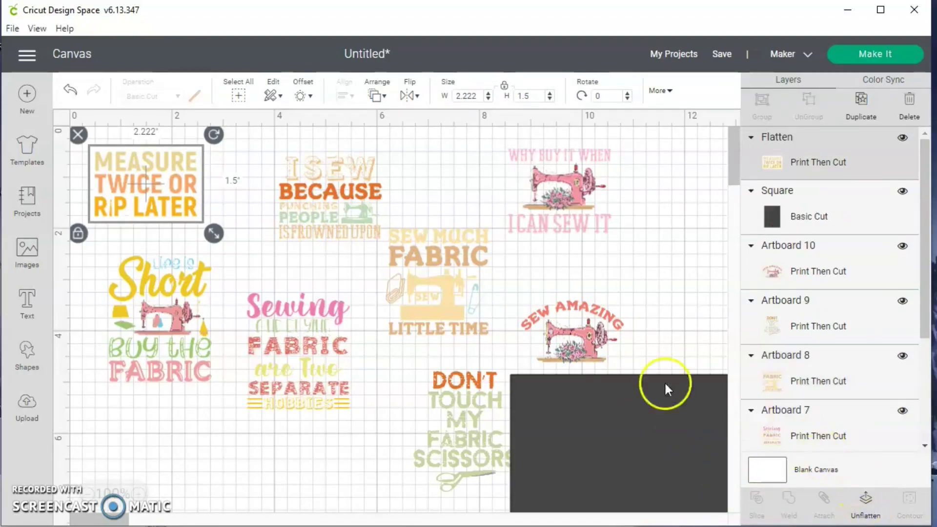
left_click(190, 437)
Place the flattened "Measure twice or rip later" sticker on the dark rectangle and set its width to 2 in.
left_click_drag(611, 472, 359, 233)
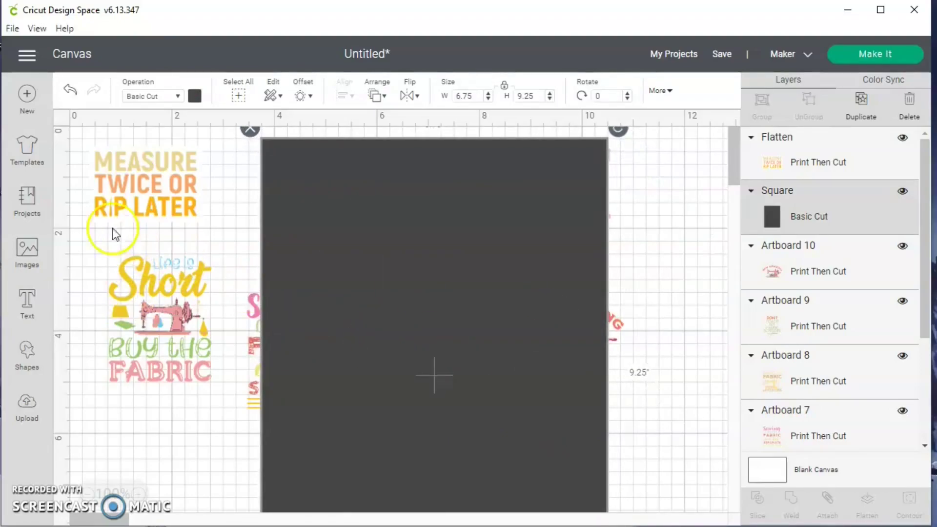
left_click_drag(107, 189, 287, 193)
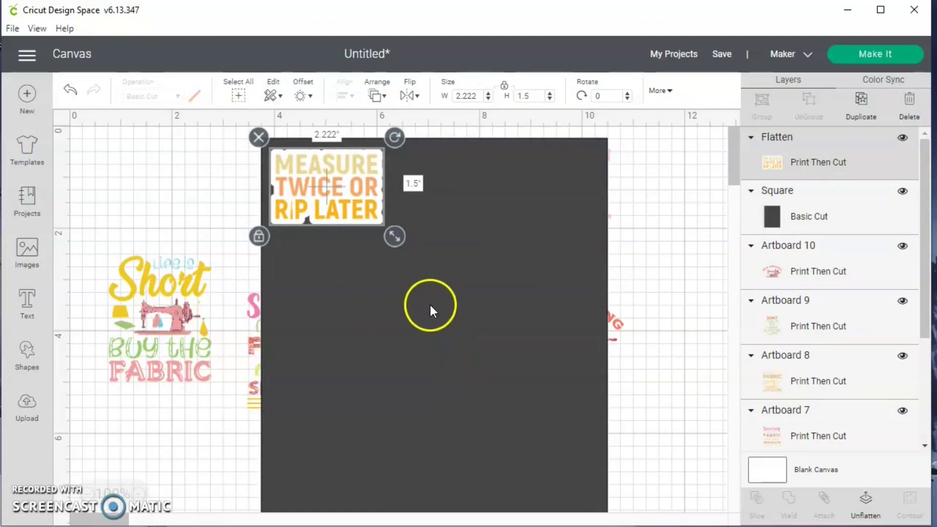
double_click(467, 96)
type("2")
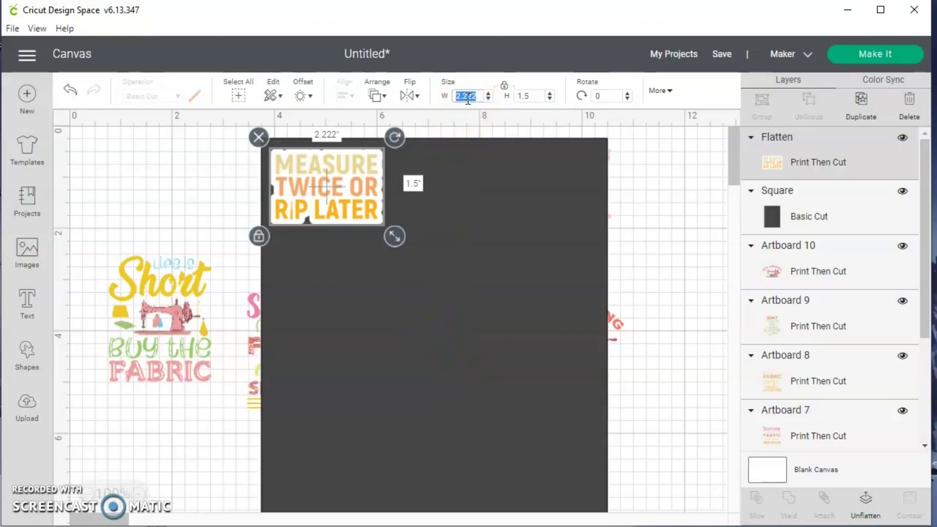
key("Return")
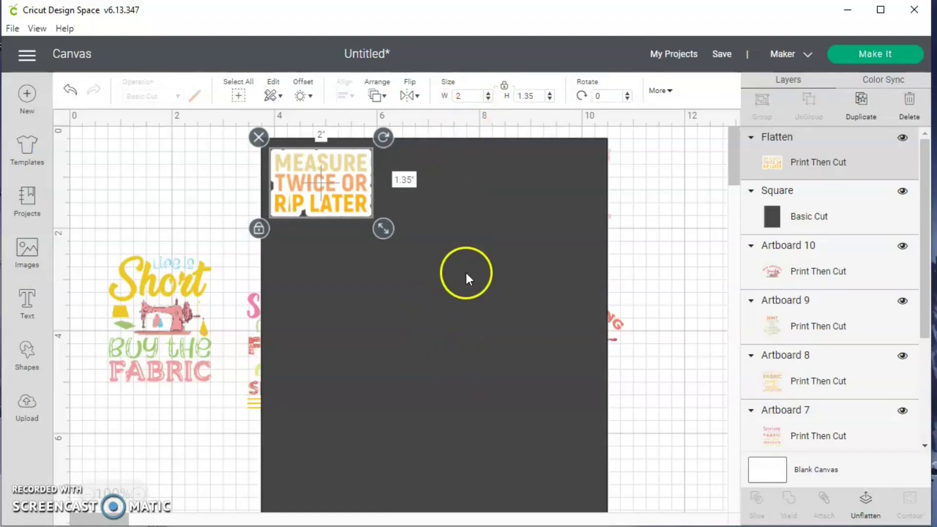
left_click(465, 274)
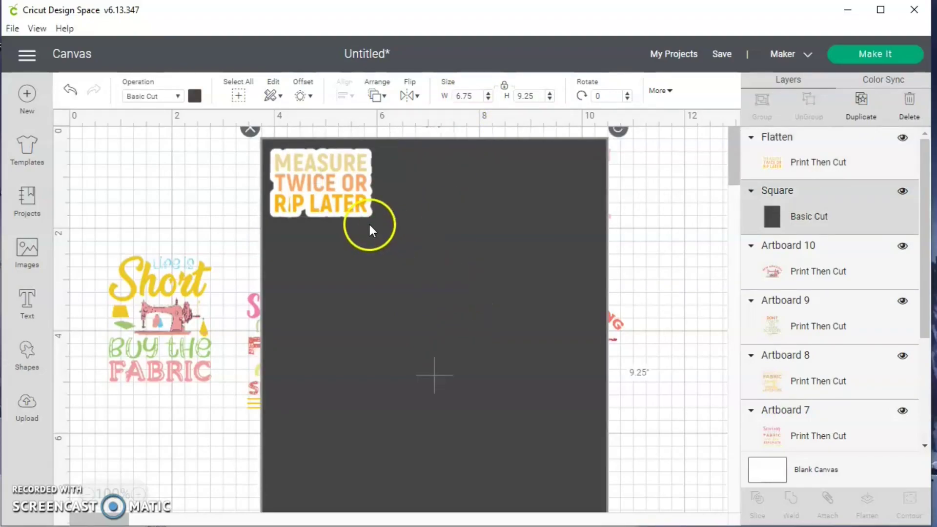
Move the sticker off the dark rectangle to its former area and shift the rectangle clear of the other designs.
left_click_drag(339, 203, 176, 198)
left_click_drag(396, 264, 684, 513)
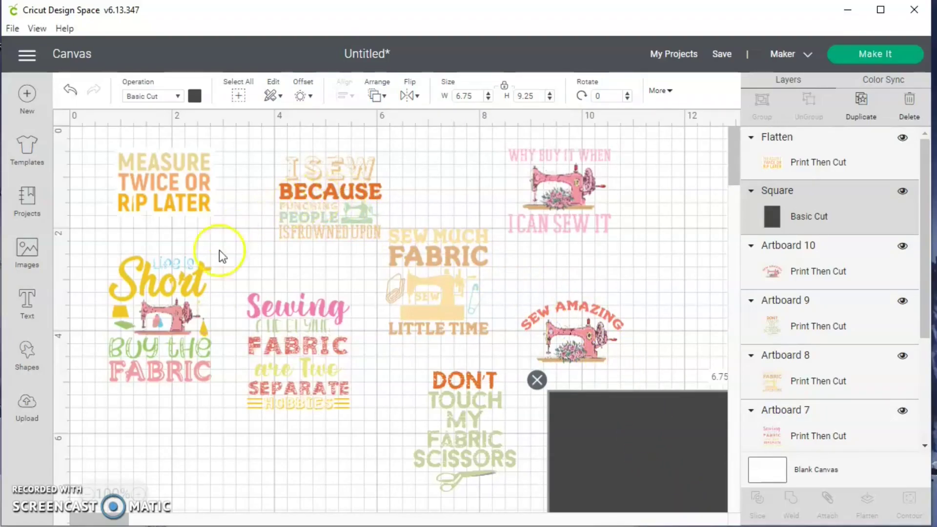
left_click(312, 195)
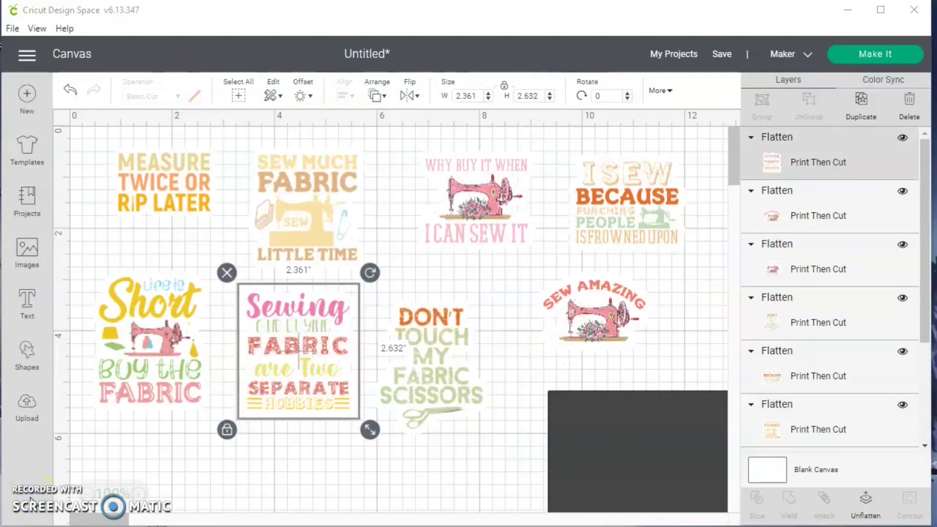
Move the 6.75 by 9.25 in dark rectangle behind the sticker designs near the canvas's upper-left corner.
left_click_drag(622, 466, 165, 201)
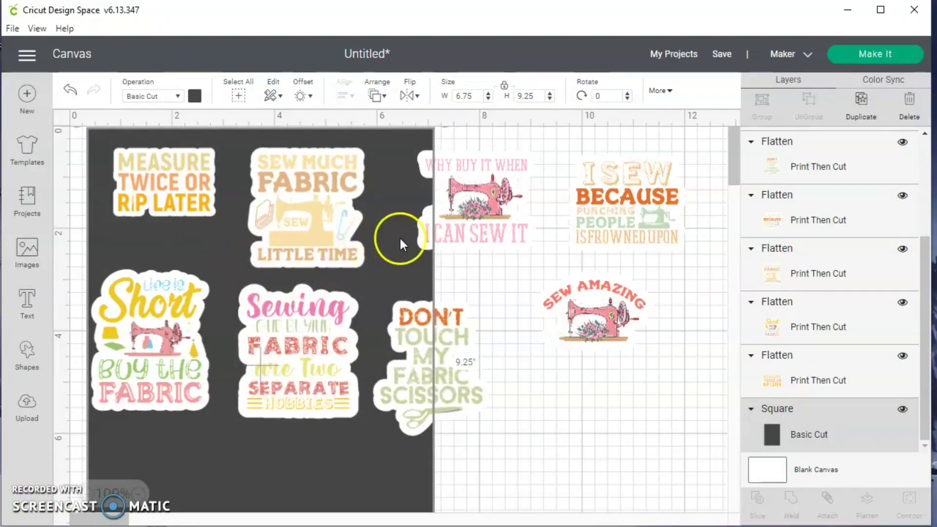
left_click(315, 244)
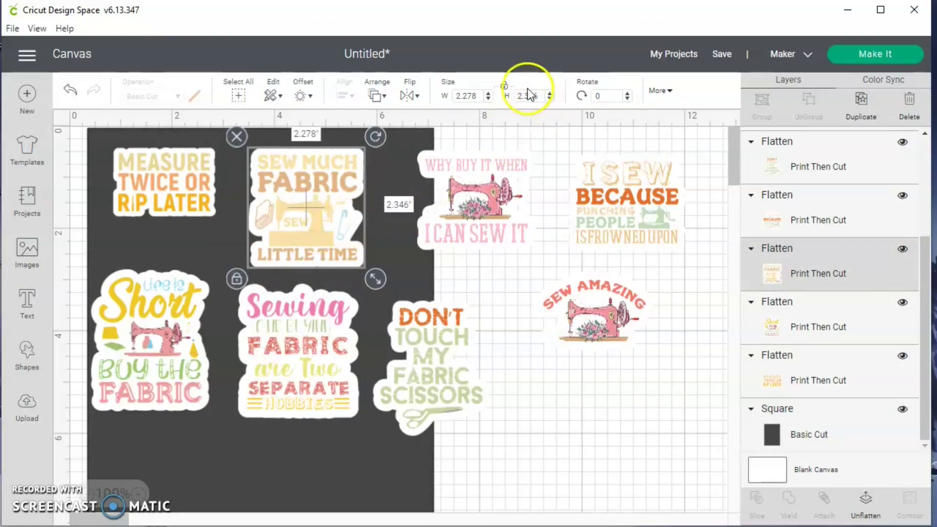
mouse_move(320, 446)
left_mouse_down()
mouse_move(511, 431)
mouse_move(422, 440)
mouse_move(400, 453)
mouse_move(329, 432)
mouse_move(315, 441)
mouse_move(326, 440)
left_mouse_up()
Set the widths of the "Sew much fabric little time" and "Life is short buy the fabric" stickers to 2 in each.
left_click(332, 240)
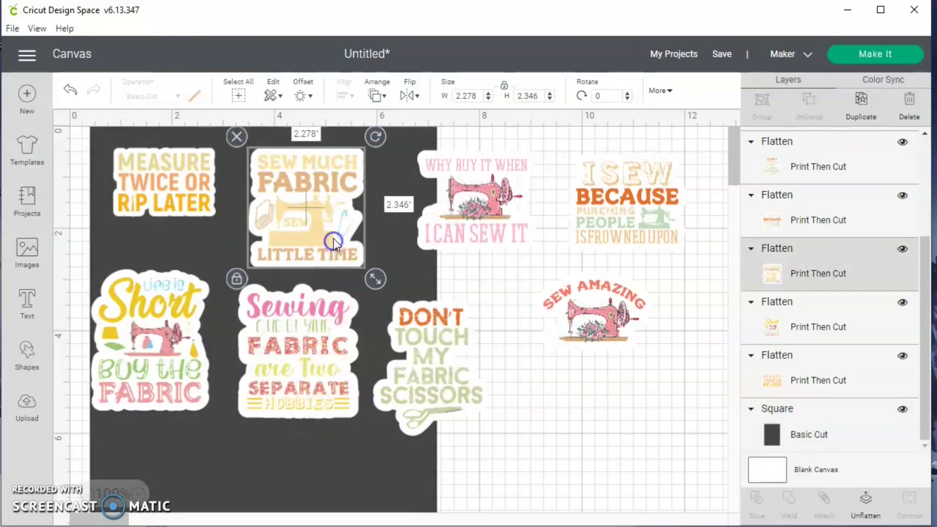
double_click(474, 96)
key("Return")
left_click(130, 390)
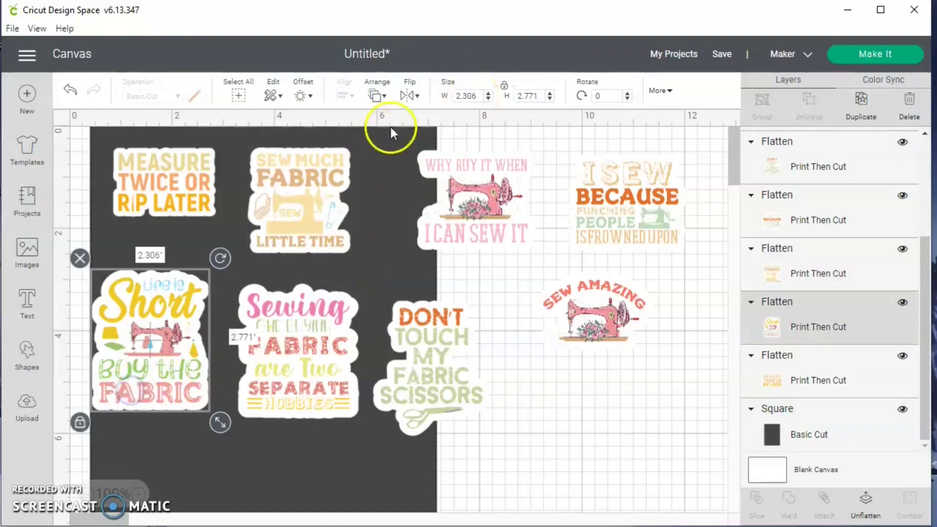
double_click(465, 96)
type("2")
key("Return")
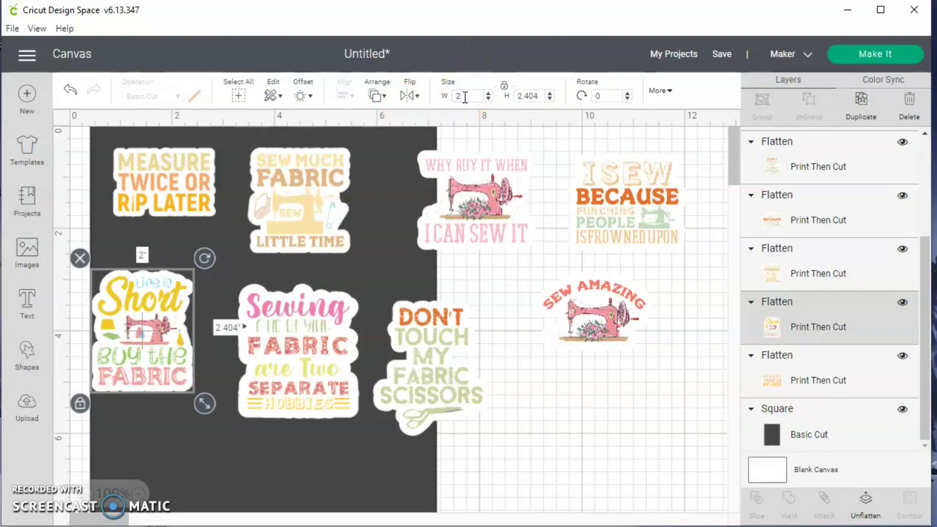
Set the "Separate Hobbies" sticker's width to 2 in and move it closer to the "Life is short" sticker.
left_click(308, 347)
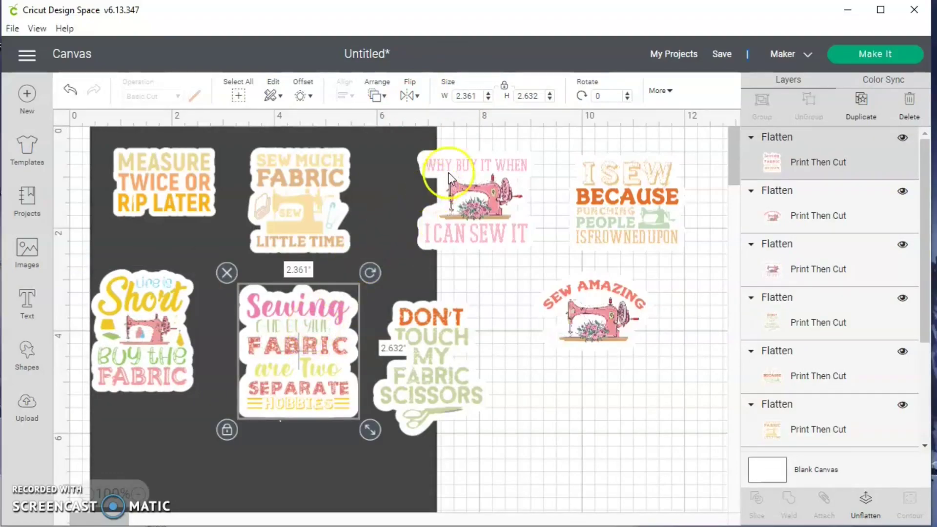
double_click(468, 96)
type("2")
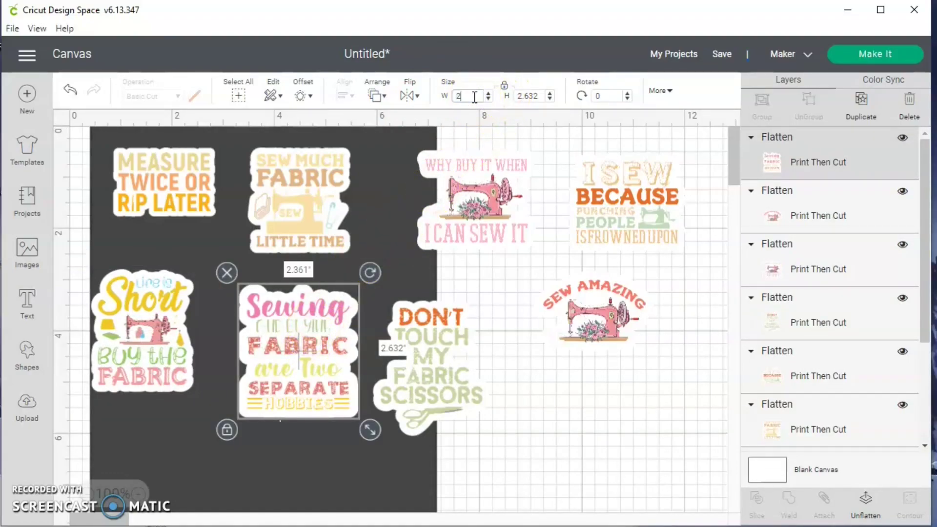
key("Return")
left_click_drag(314, 353, 275, 334)
Move the "Don't touch my fabric scissors" sticker fully onto the dark rectangle and set its width to 2 in.
left_click_drag(415, 333, 359, 309)
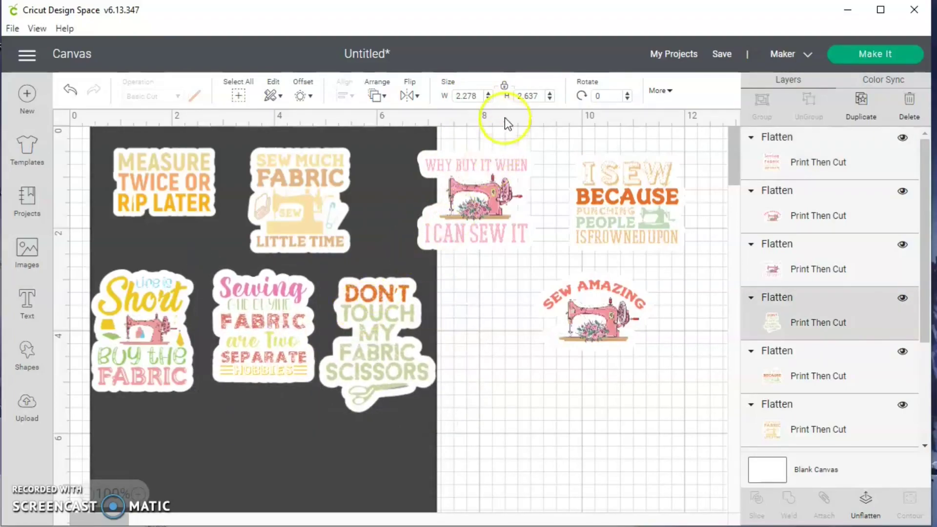
left_click(466, 97)
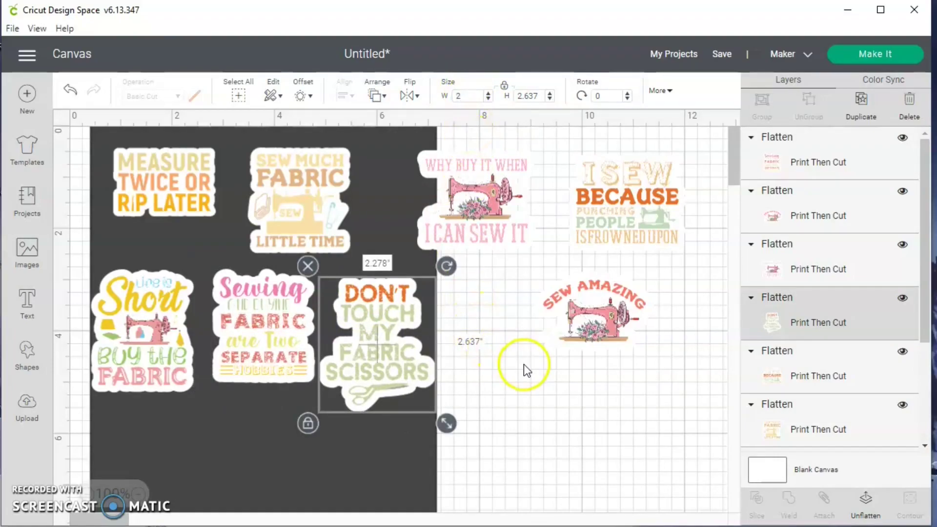
key("Return")
Place the "Why buy it when I can sew it", "Sew amazing" and "I sew because" stickers in a third row on the rectangle.
left_click_drag(488, 212, 163, 466)
left_click(273, 419)
left_click_drag(575, 298, 264, 437)
scroll(522, 373, "down", 3)
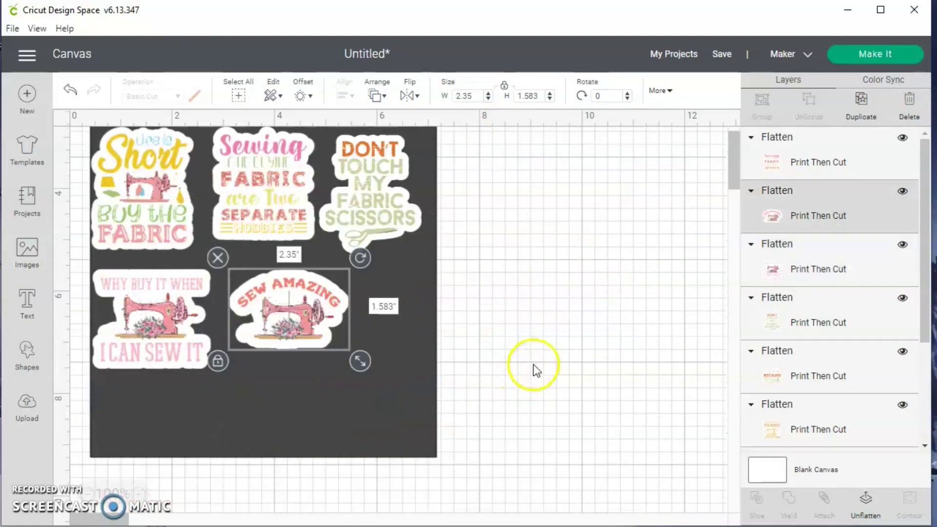
scroll(561, 327, "up", 3)
left_click_drag(622, 212, 407, 464)
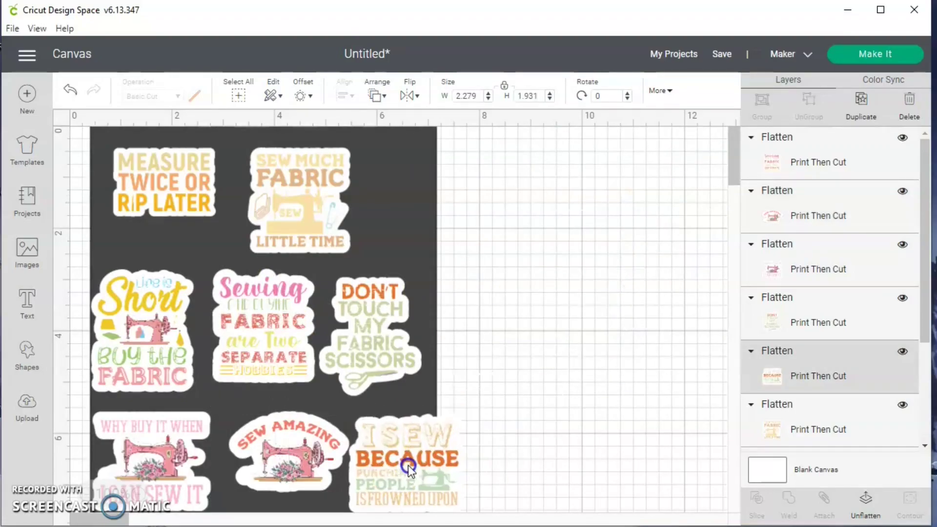
Move the "I sew because" sticker lower on the dark rectangle and shift both together to the canvas's left edge.
scroll(372, 388, "down", 6)
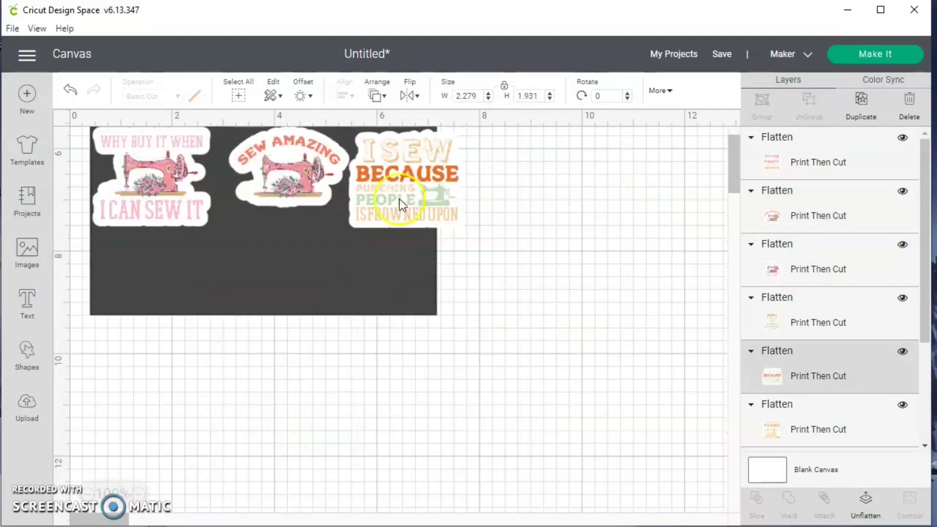
left_click_drag(399, 198, 382, 241)
left_click(429, 237)
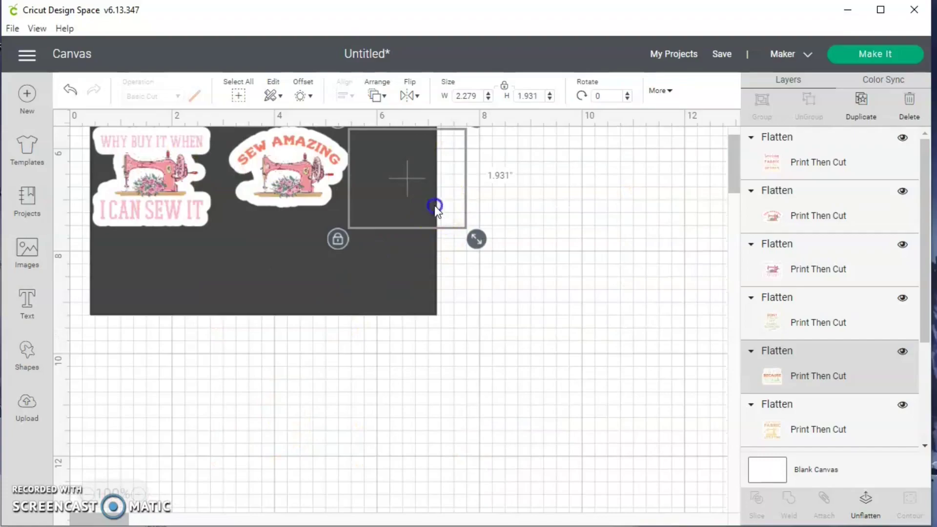
left_click(444, 263)
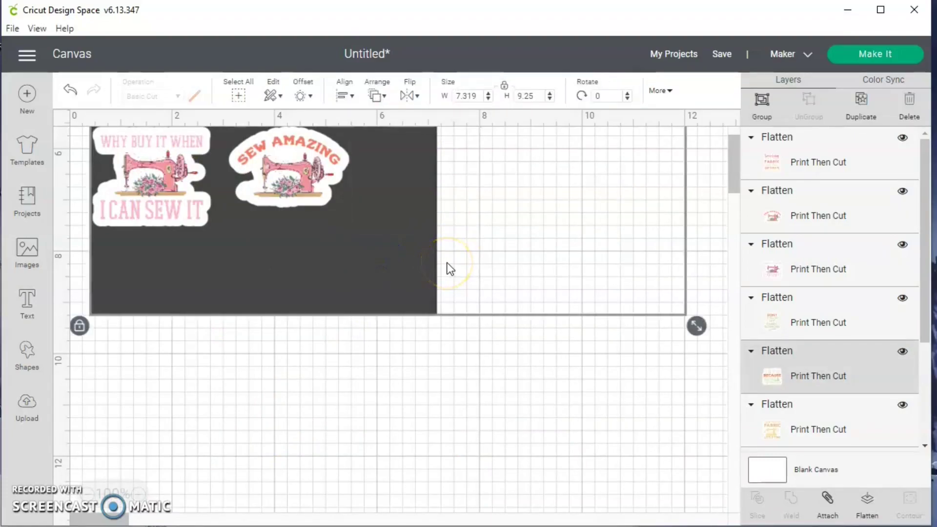
left_click_drag(431, 201, 377, 238)
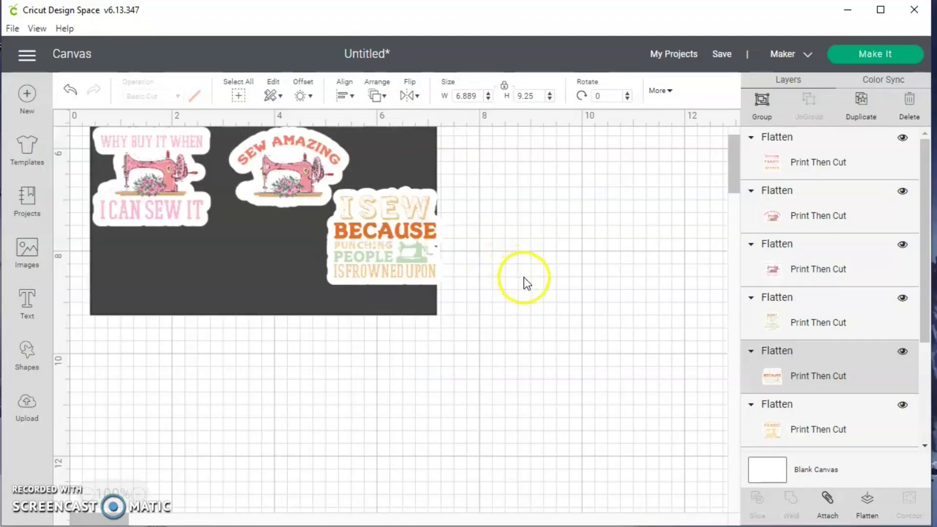
scroll(523, 277, "up", 3)
scroll(523, 277, "up", 2)
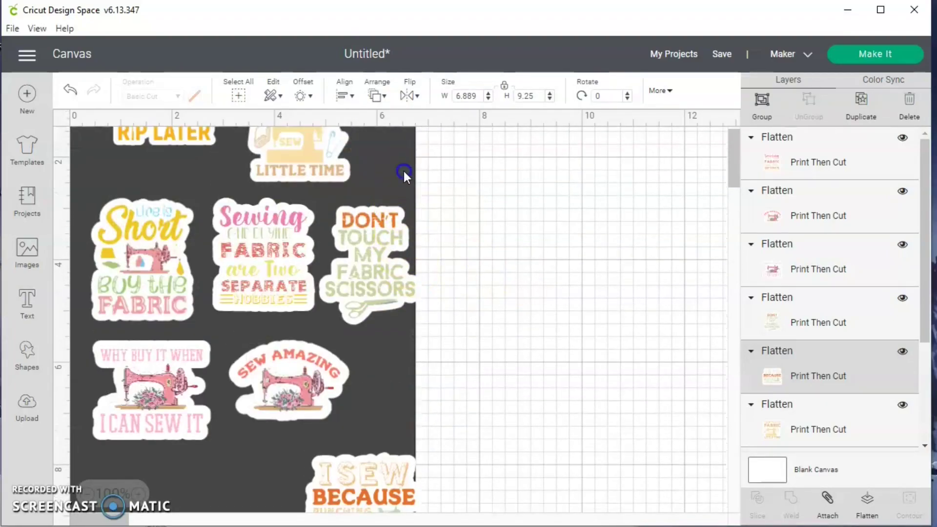
scroll(426, 264, "down", 4)
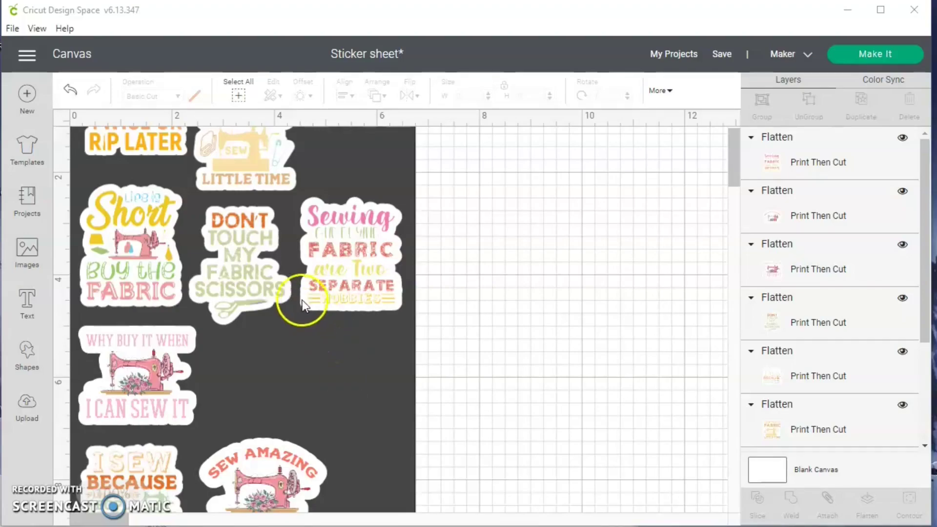
Duplicate the "Don't touch my fabric scissors" sticker and place the copy beneath the "Separate Hobbies" sticker.
left_click(229, 279)
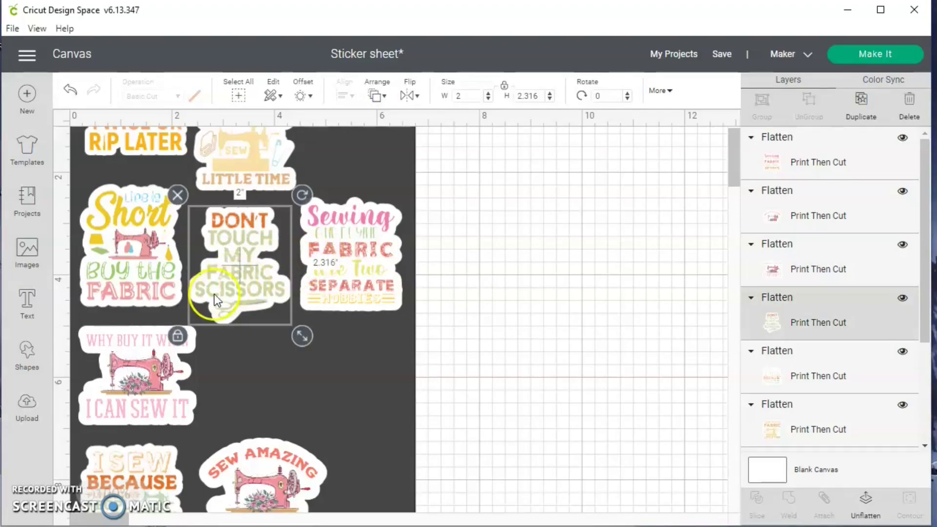
left_click(860, 116)
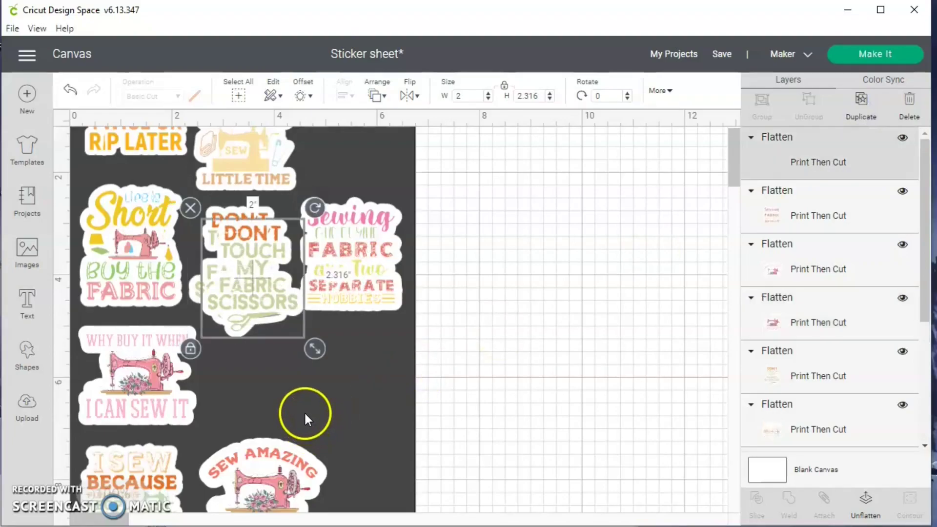
left_click_drag(262, 317, 370, 427)
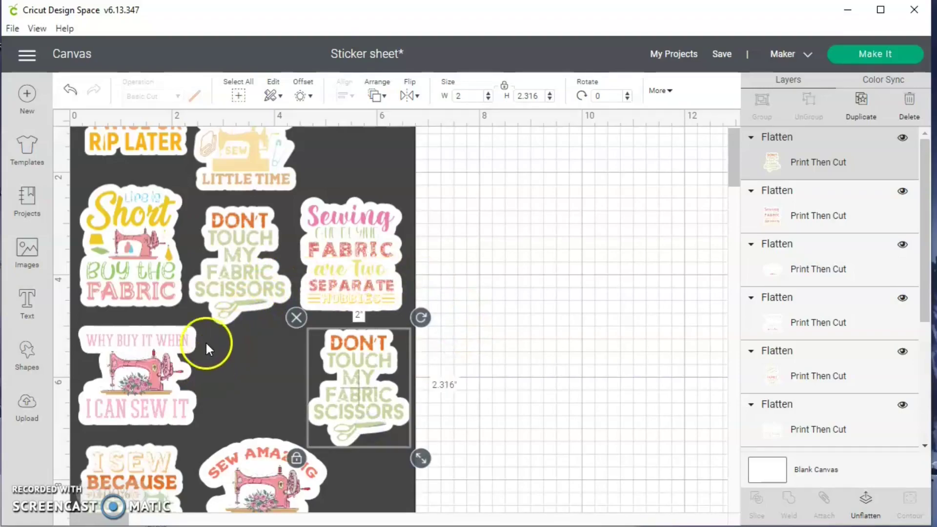
Duplicate the original "Don't touch my fabric scissors" sticker again and place this copy directly beneath it.
left_click(223, 293)
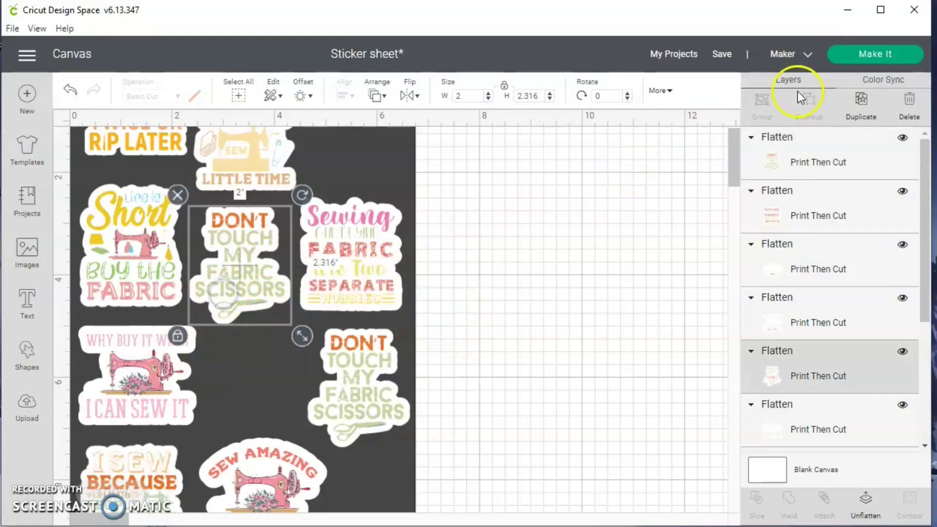
left_click(861, 100)
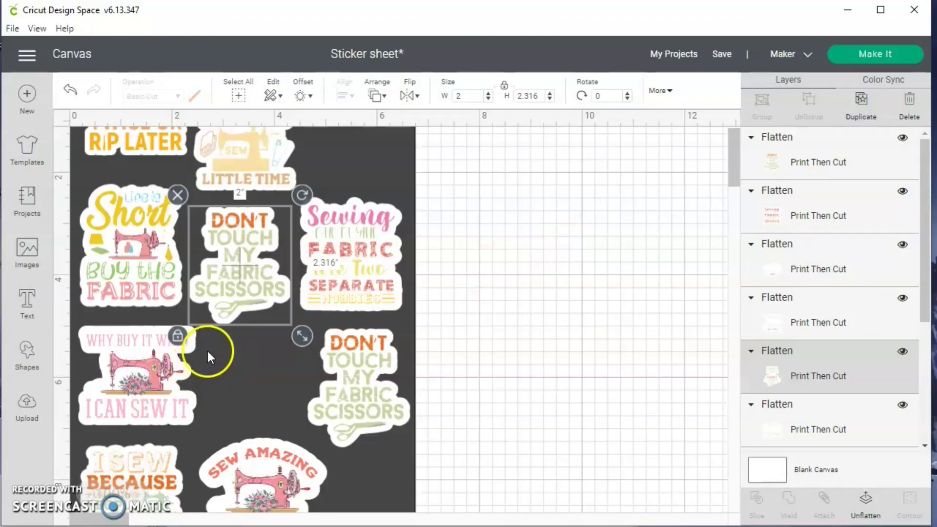
left_click_drag(234, 318, 241, 404)
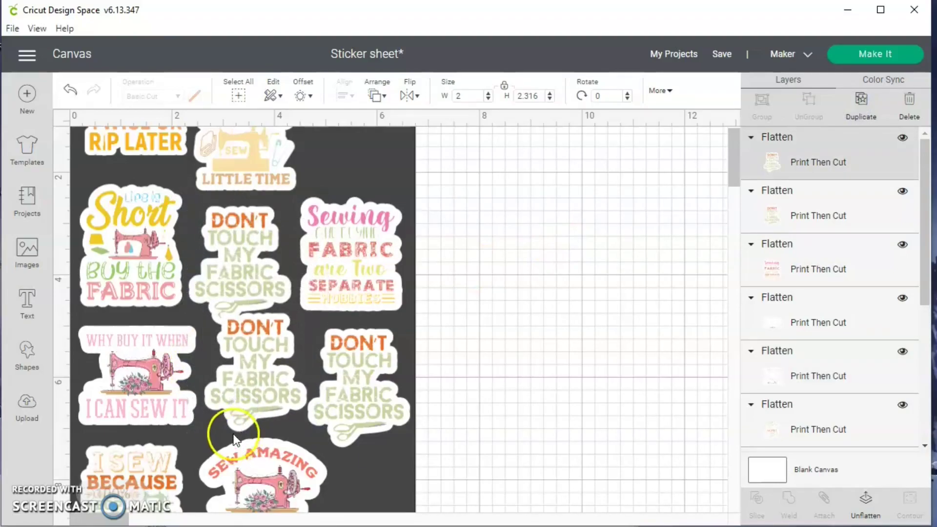
Shift the "Sew amazing" sticker toward the sheet's lower-right corner and lower the middle "Don't touch" copy clear of the original.
scroll(341, 393, "down", 2)
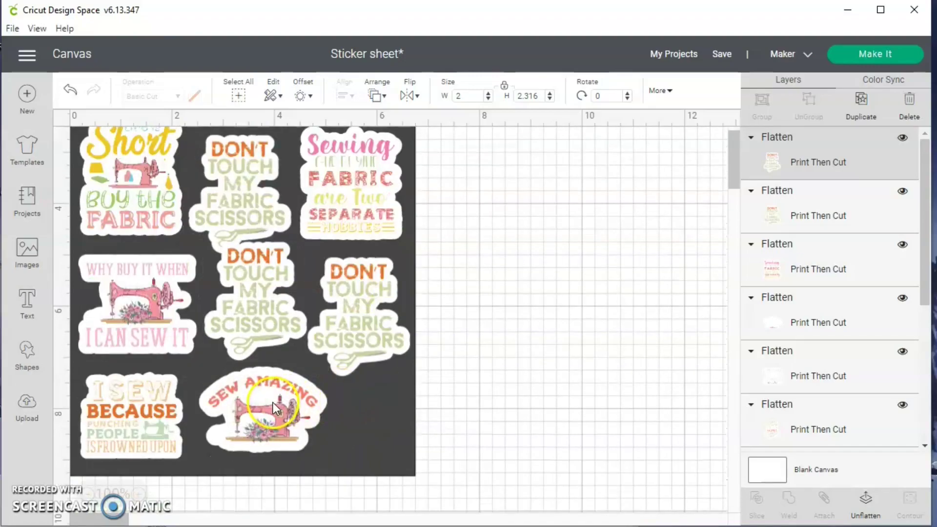
left_click(276, 409)
left_click_drag(288, 415, 334, 420)
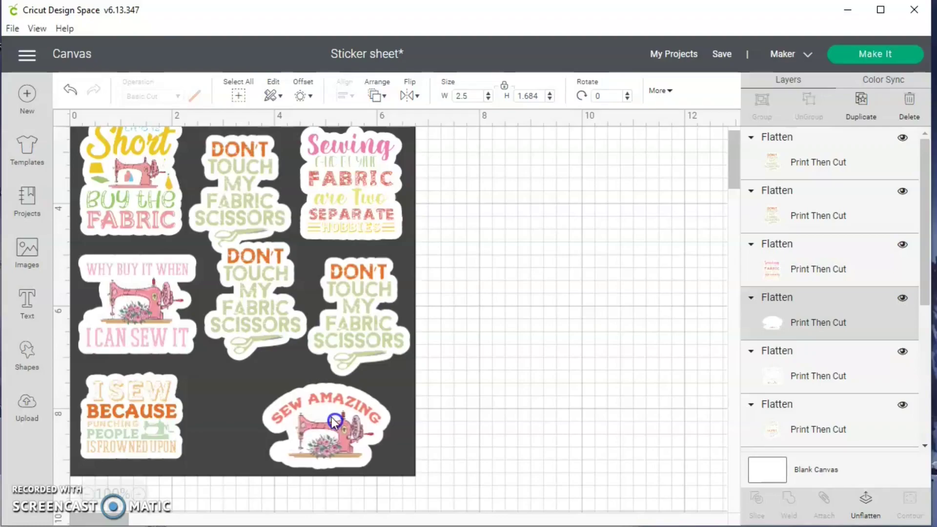
left_click(250, 350)
left_click_drag(250, 351, 252, 371)
left_click(437, 353)
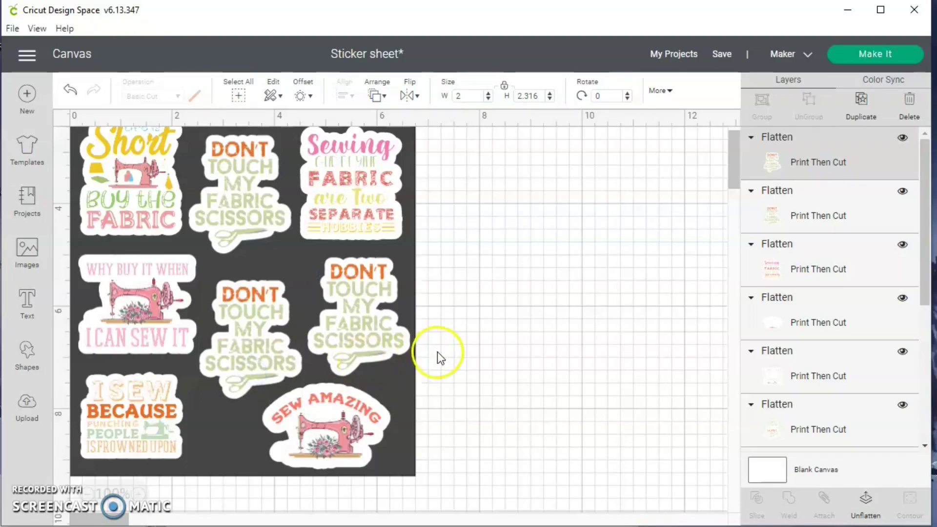
left_click(478, 356)
Add another copy of the "Don't touch my fabric scissors" sticker in the sheet's empty upper-right corner, keeping one in the second row.
scroll(478, 353, "up", 2)
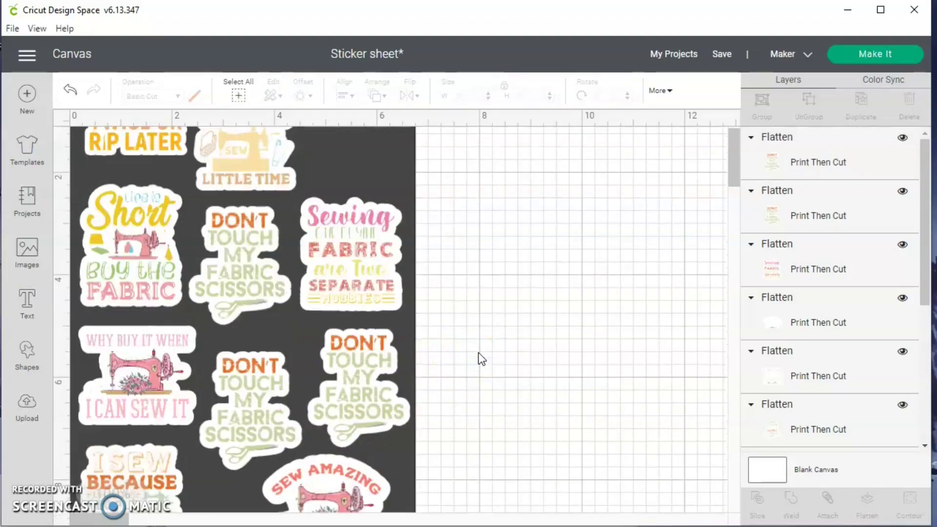
scroll(478, 353, "up", 2)
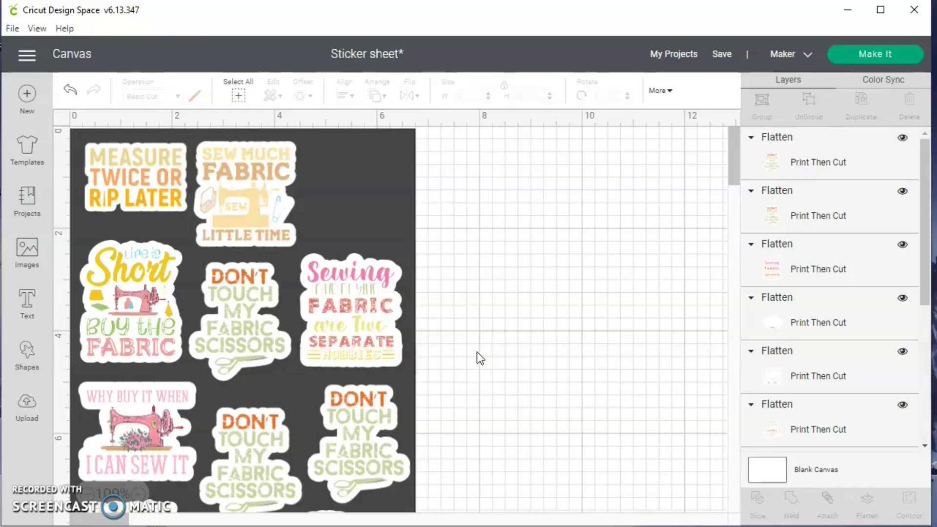
left_click(247, 334)
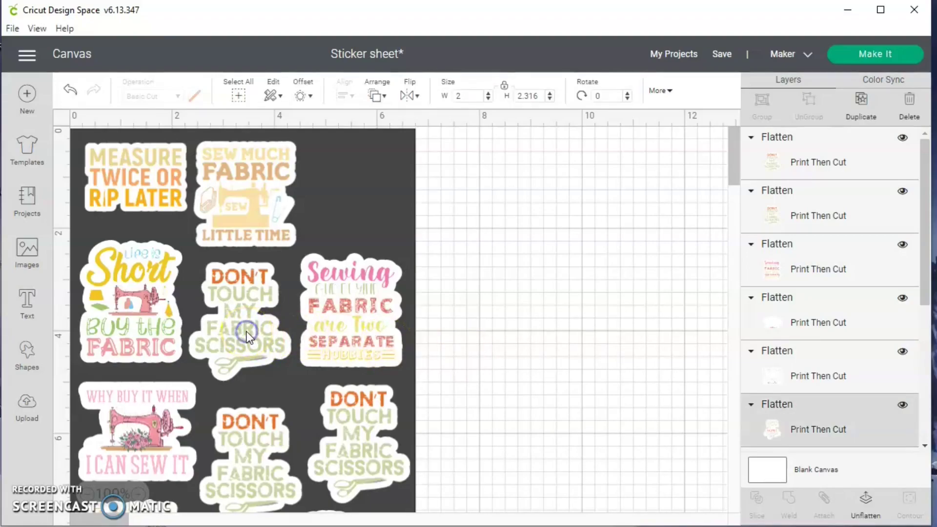
left_click(247, 332)
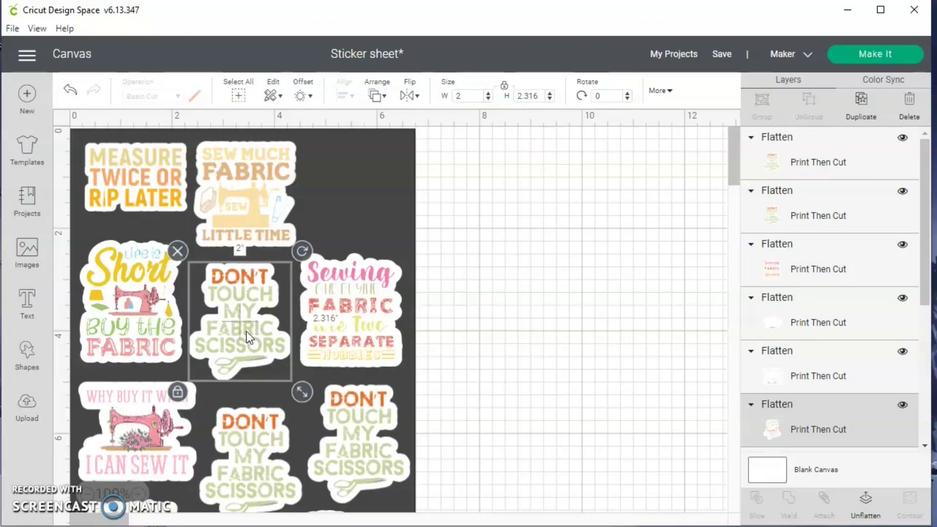
left_click(256, 336)
left_click_drag(252, 336, 367, 201)
left_click(420, 247)
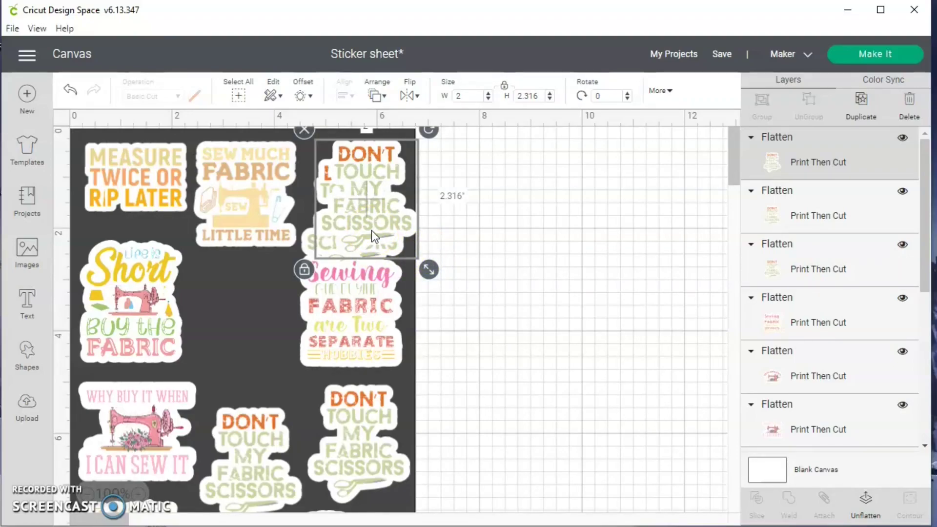
left_click(27, 494)
key("ctrl+z")
Delete the dark background rectangle and select all the remaining stickers.
scroll(608, 405, "down", 2)
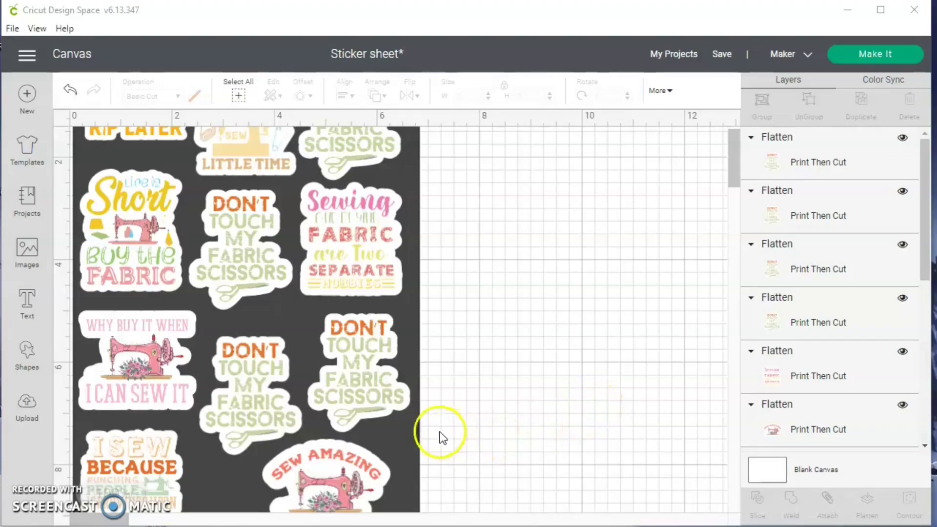
left_click(402, 438)
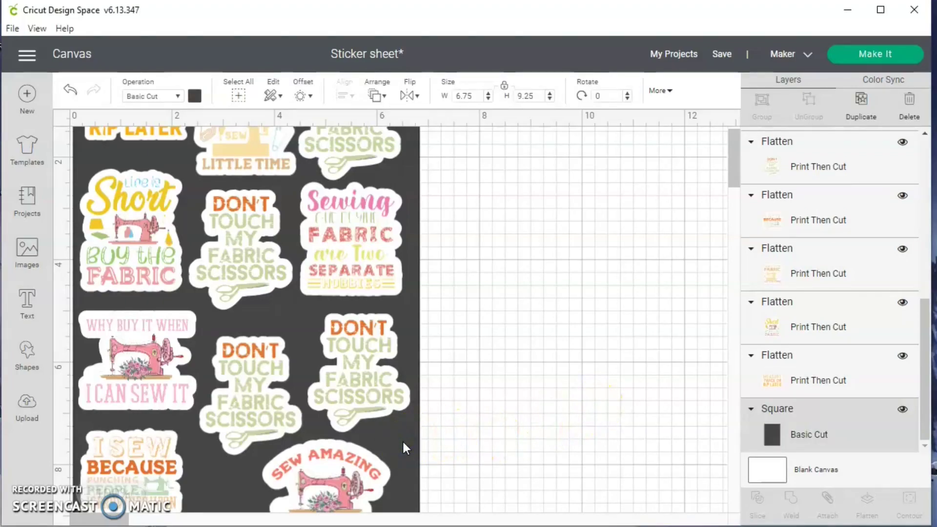
key("Delete")
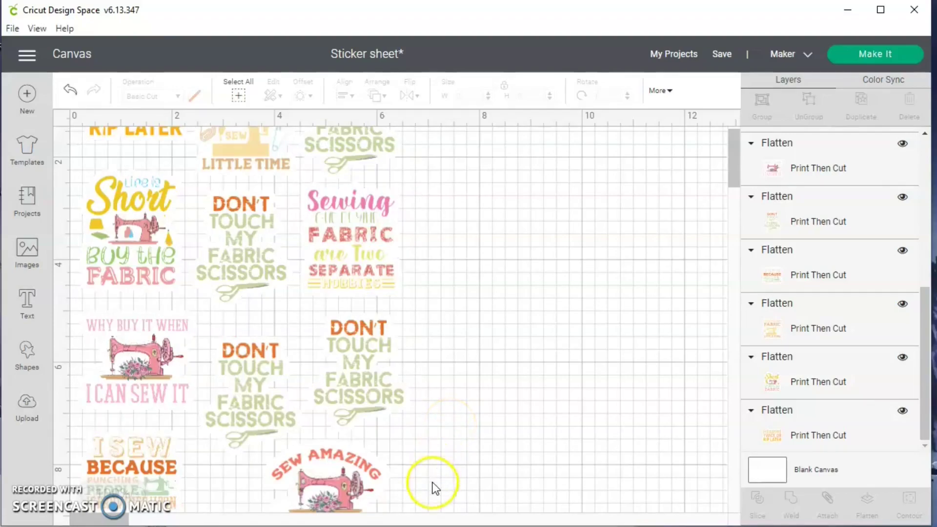
left_click_drag(431, 492, 63, 135)
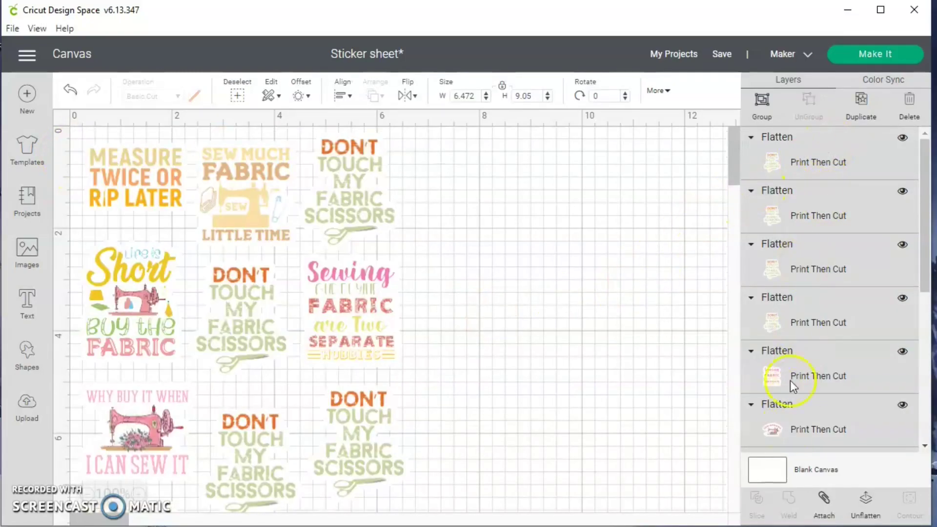
Attach all the selected stickers together and take the sheet to the mat preview to check its layout.
left_click(823, 501)
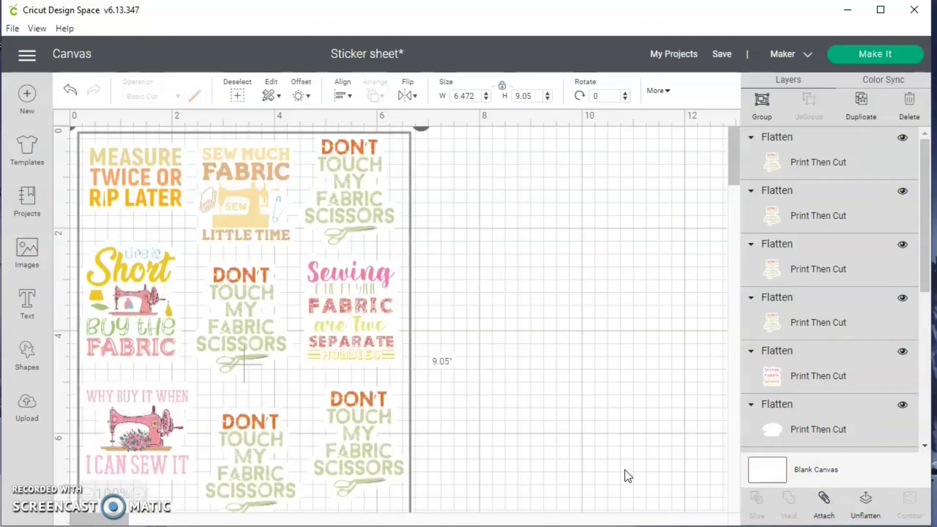
left_click(624, 469)
left_click(684, 168)
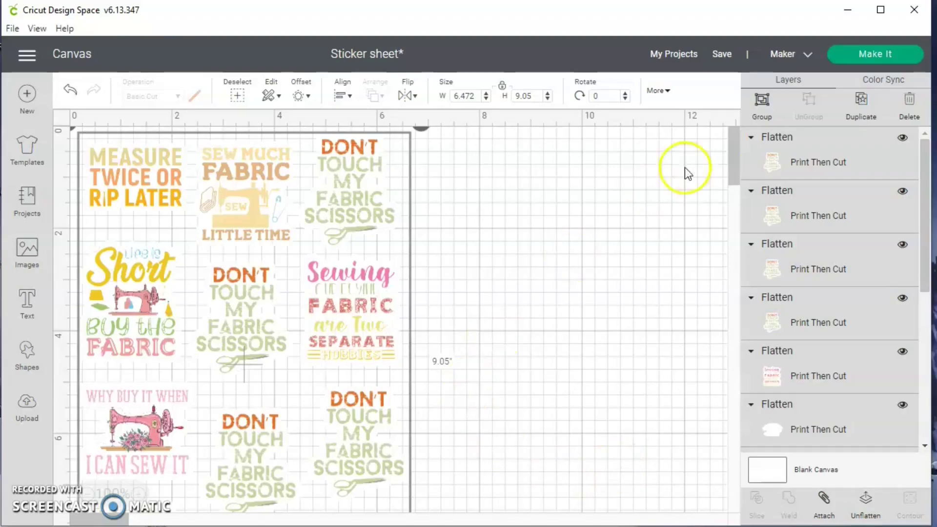
left_click(866, 56)
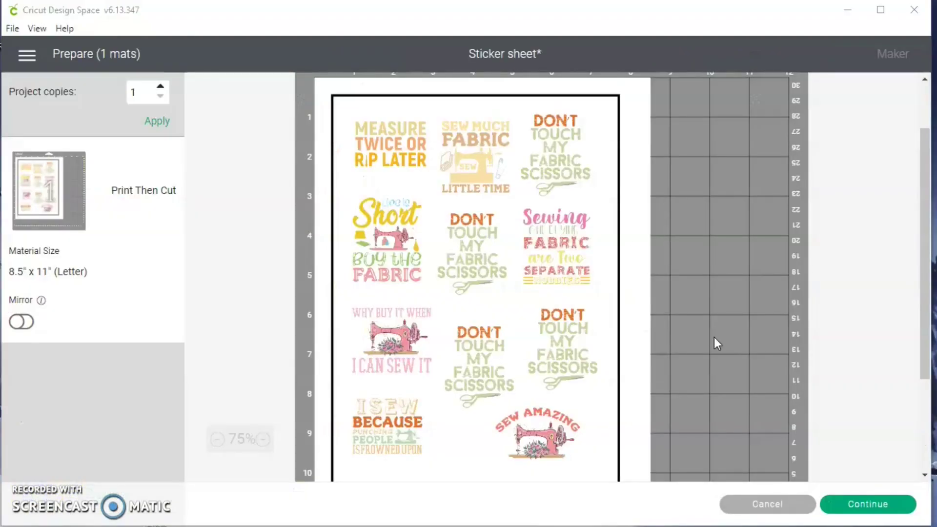
left_click(623, 247)
left_click(301, 399)
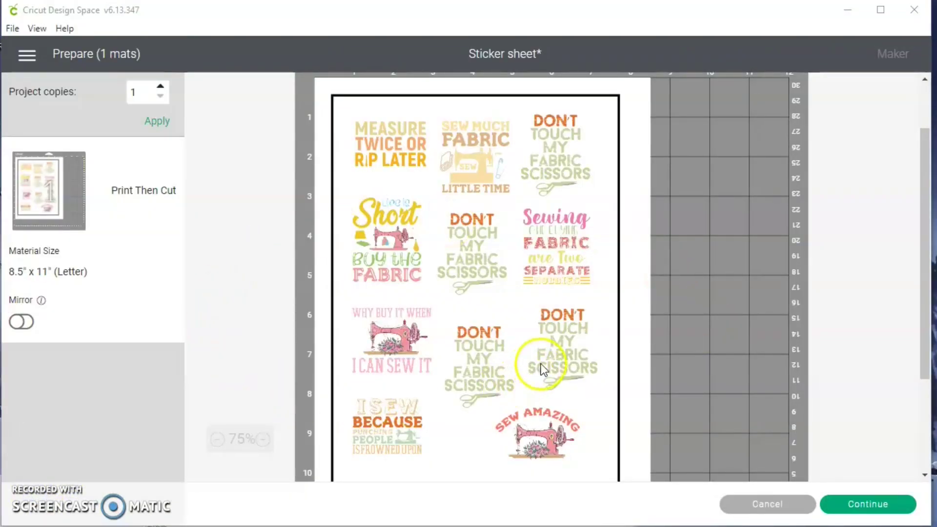
scroll(643, 363, "down", 3)
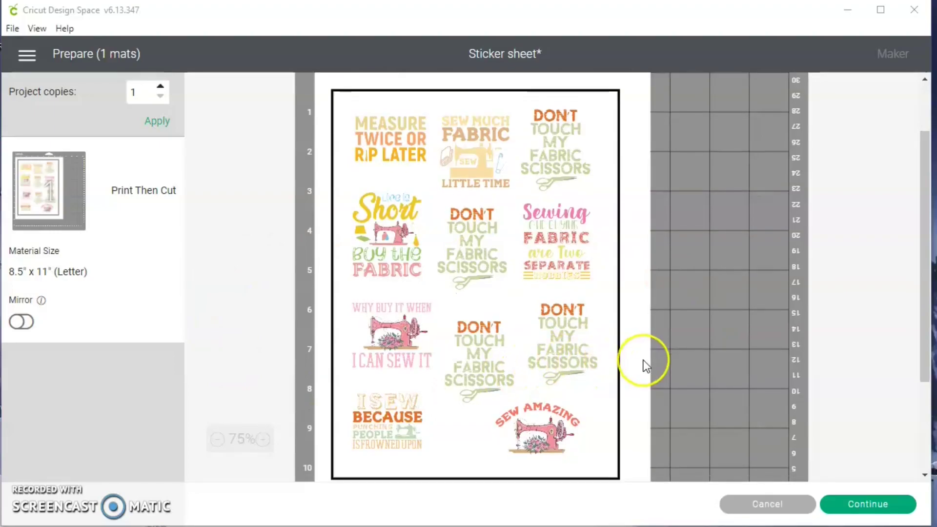
scroll(643, 365, "up", 2)
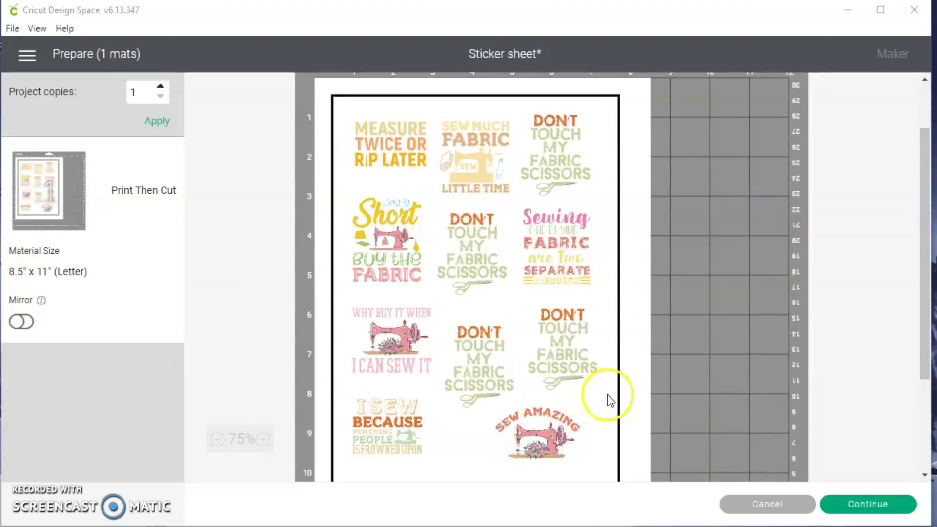
scroll(648, 379, "down", 2)
scroll(647, 379, "up", 3)
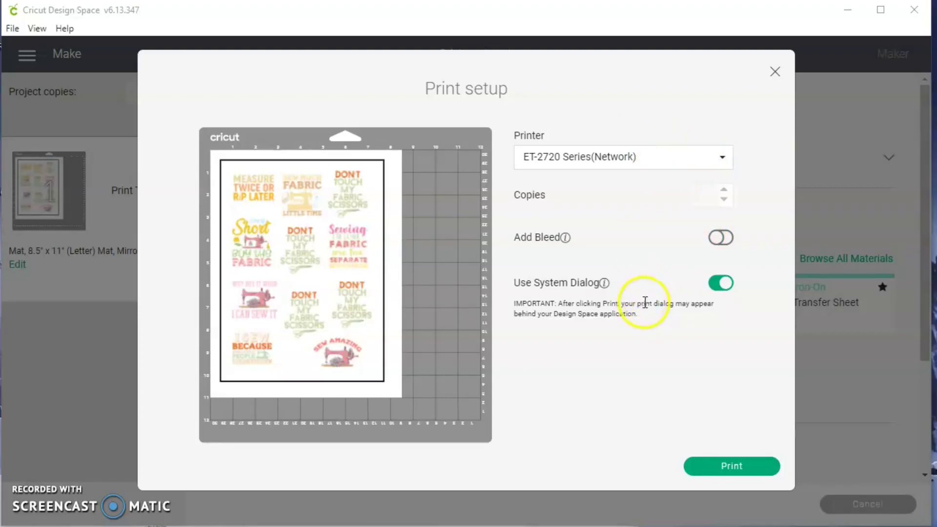
Send the sticker sheet to the system print dialog and select the ET-2720 Series(Network) printer.
left_click(724, 468)
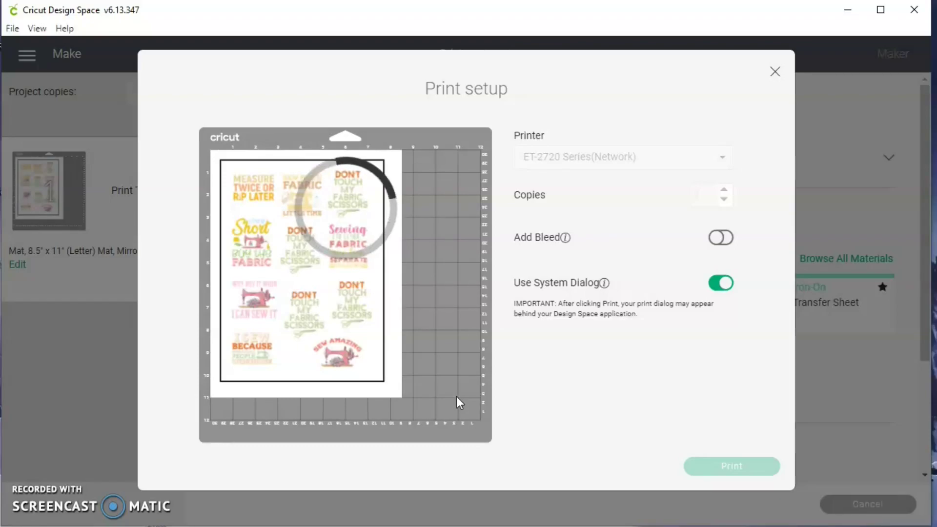
left_click(306, 401)
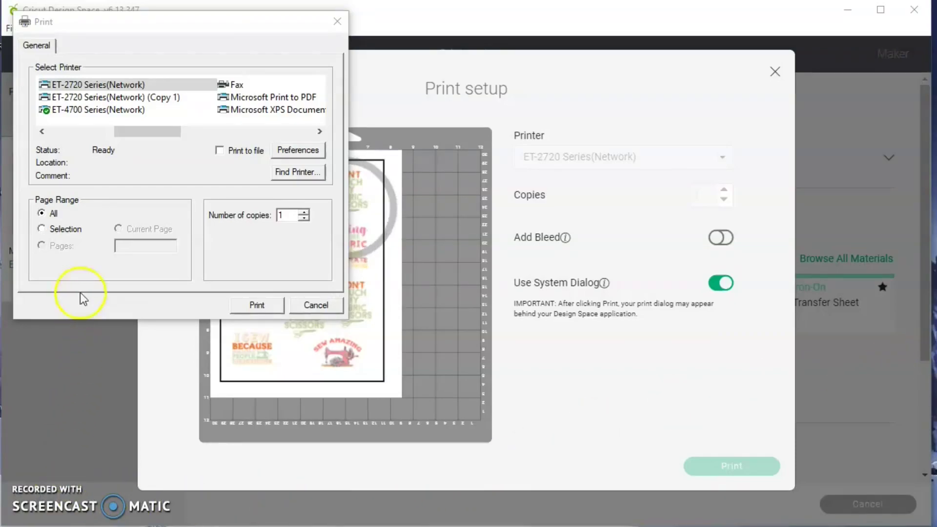
left_click(105, 88)
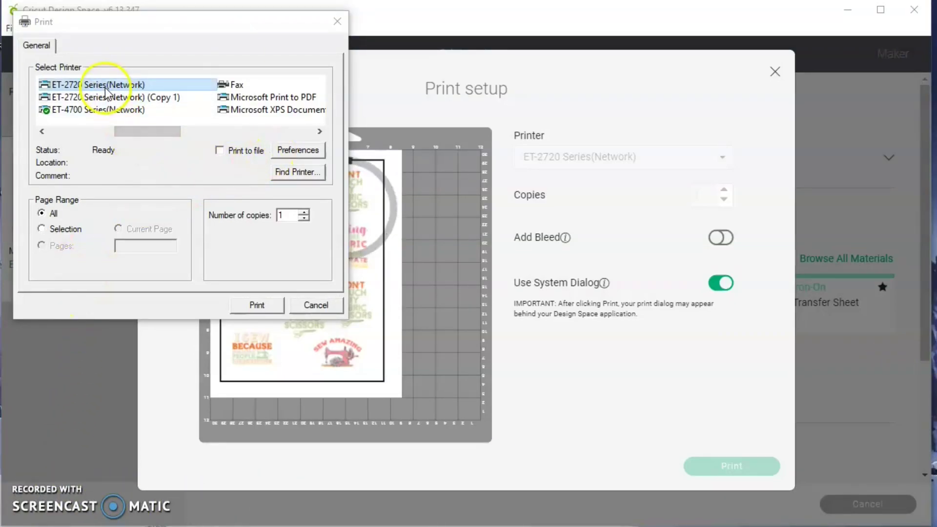
In the printer's preferences, pick High quality, set the paper type to Premium Photo Paper Glossy, and accept the settings.
left_click(290, 151)
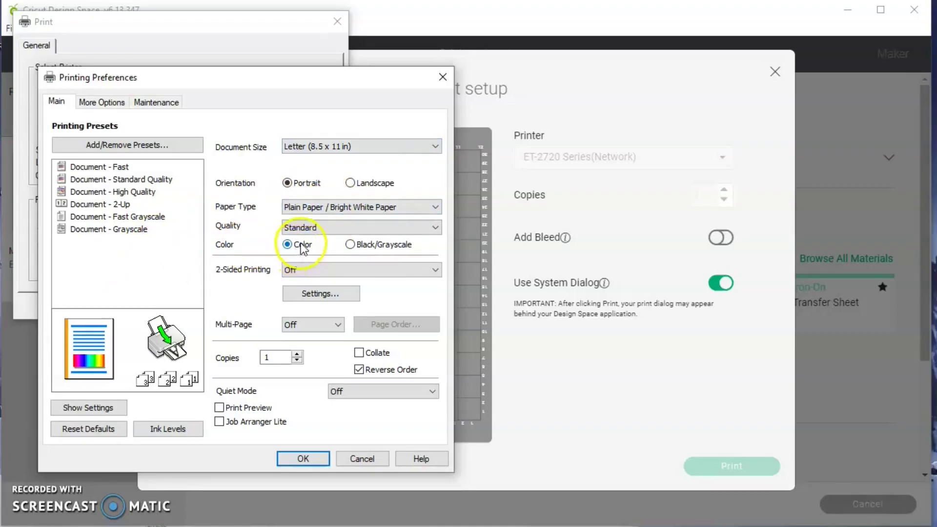
left_click(314, 230)
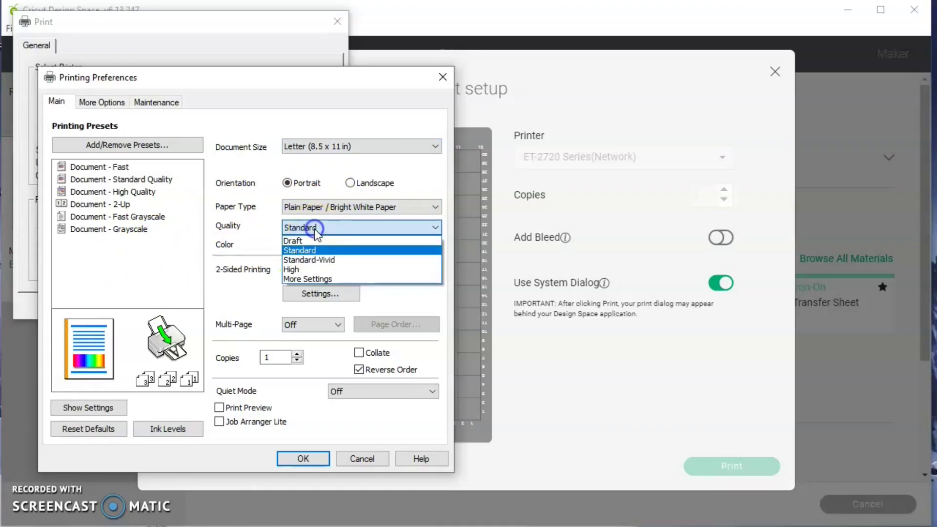
left_click(305, 272)
left_click(330, 209)
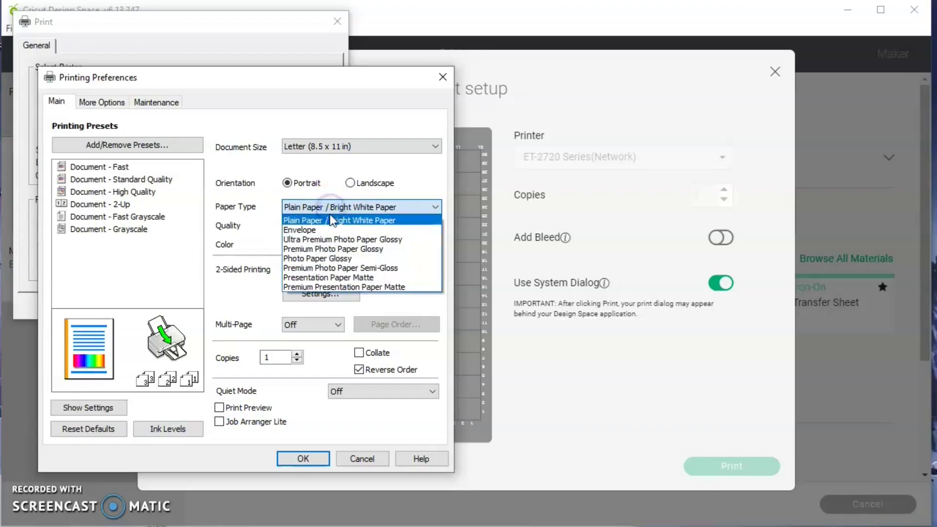
left_click(326, 249)
left_click(179, 391)
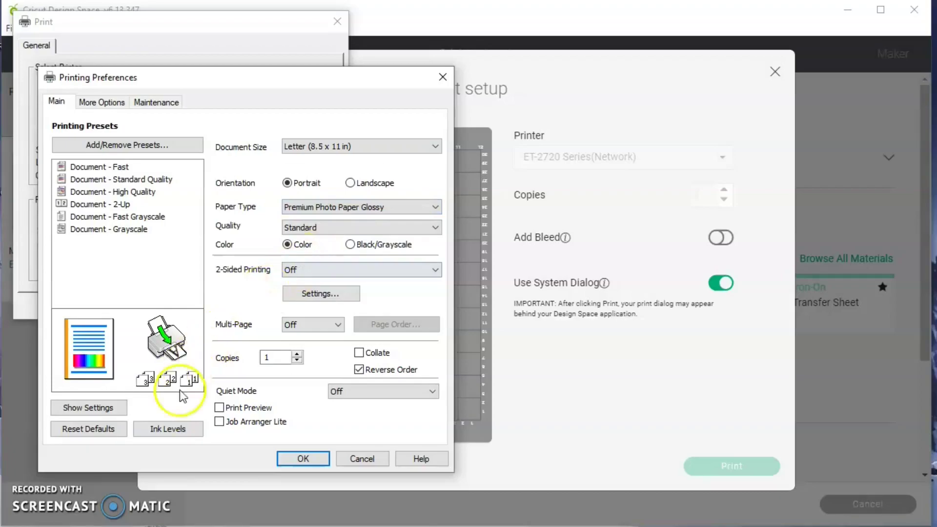
left_click(294, 457)
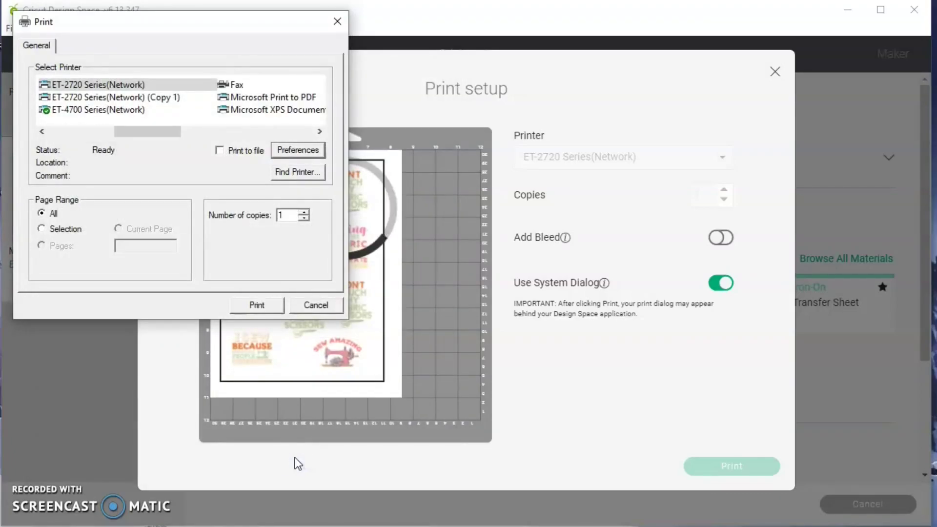